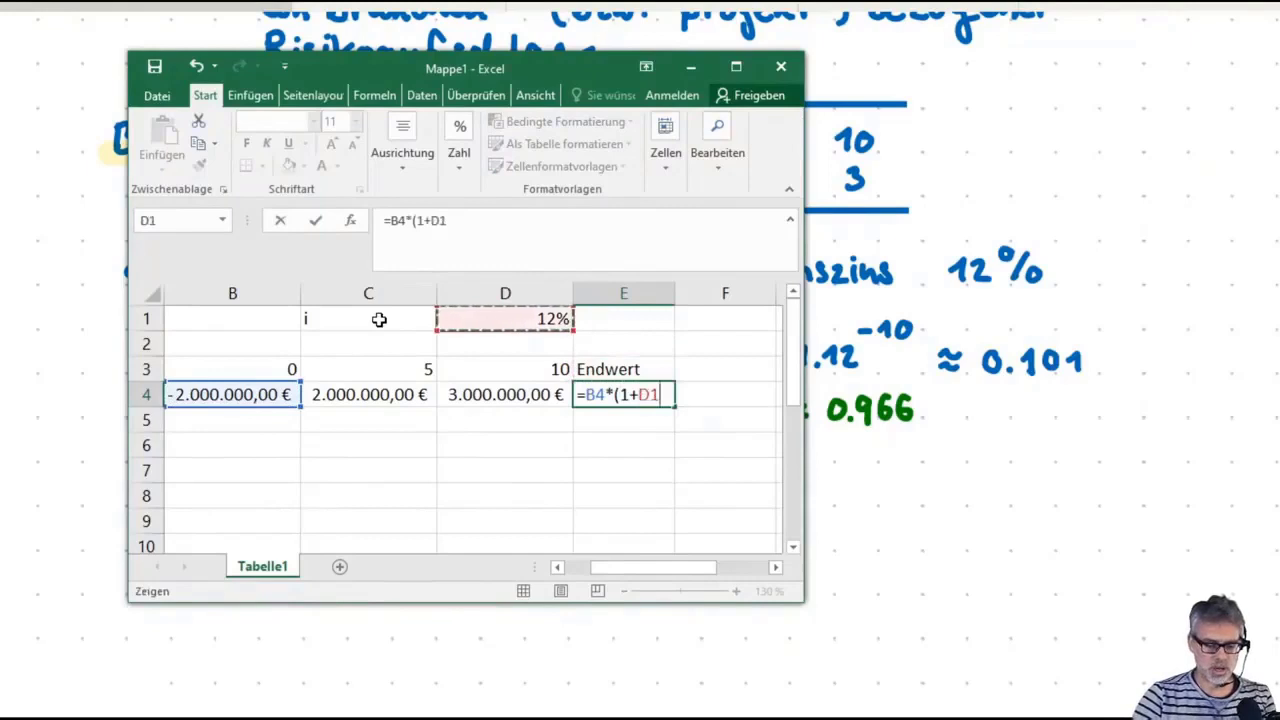
Step: Make the interest rate reference absolute and provide the future value formula =B4*(1+$D$1)^(10-B3) in B5
key(F4)
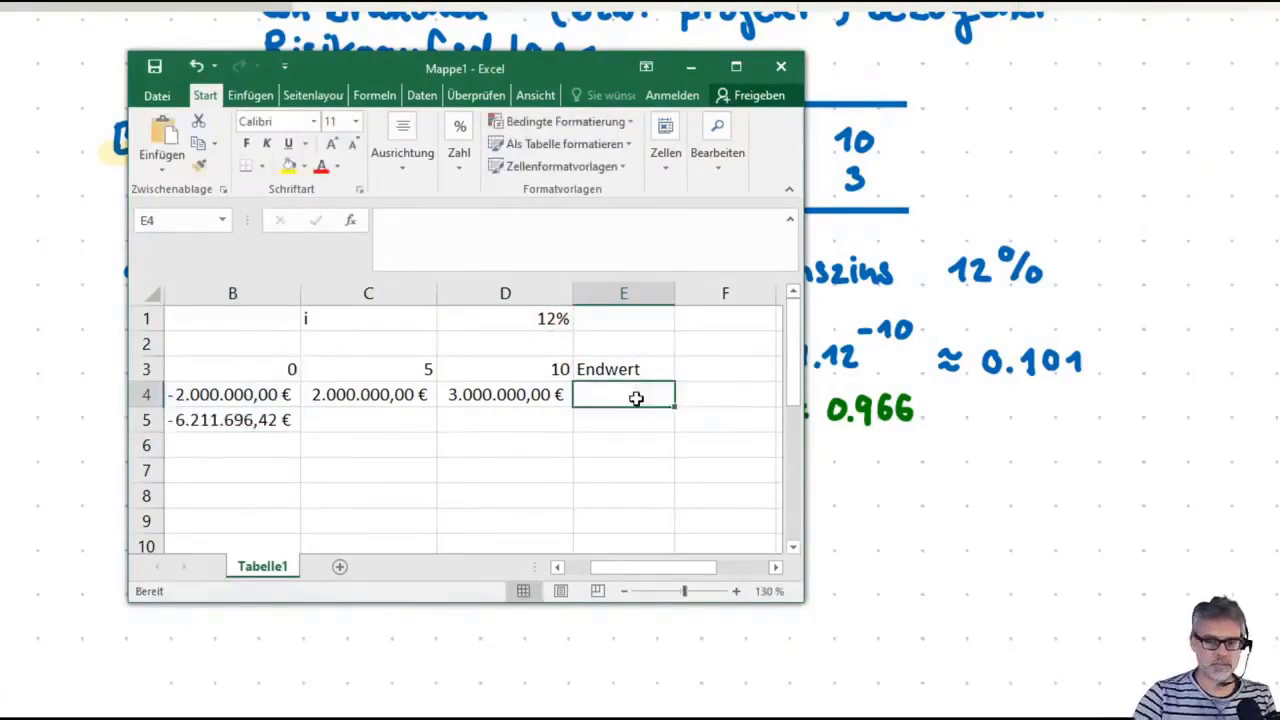
key(Left)
key(Left)
key(Left)
key(Down)
click(557, 567)
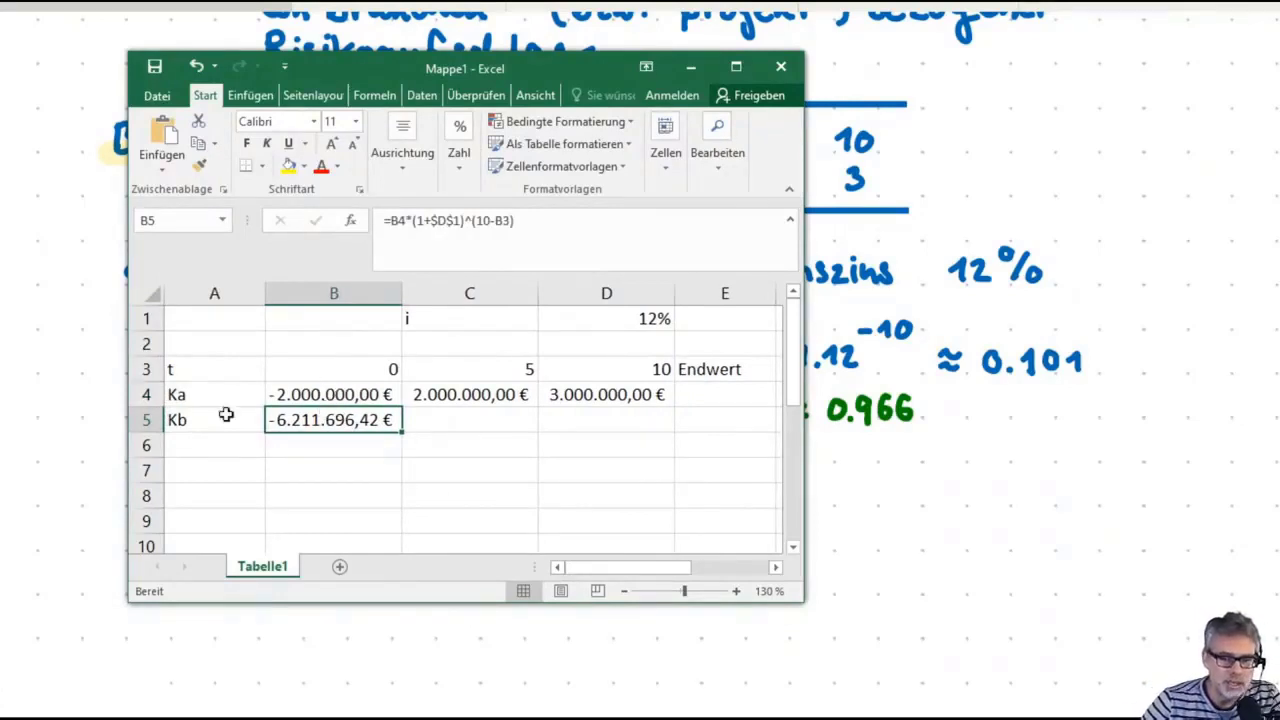
Step: Replace the row label in A5 with "Endwert"
click(180, 420)
text(Endwert)
key(Tab)
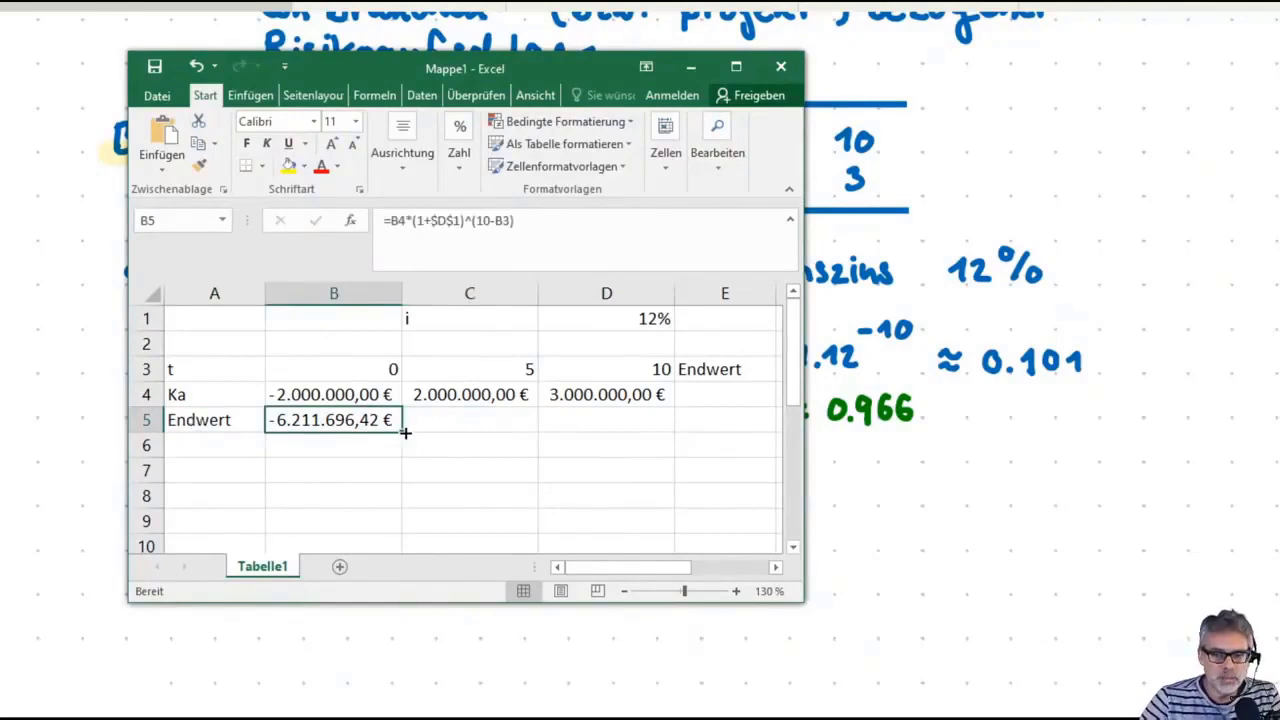
Step: Copy the future value formula from B5 across to C5 and D5
drag(405, 432, 482, 432)
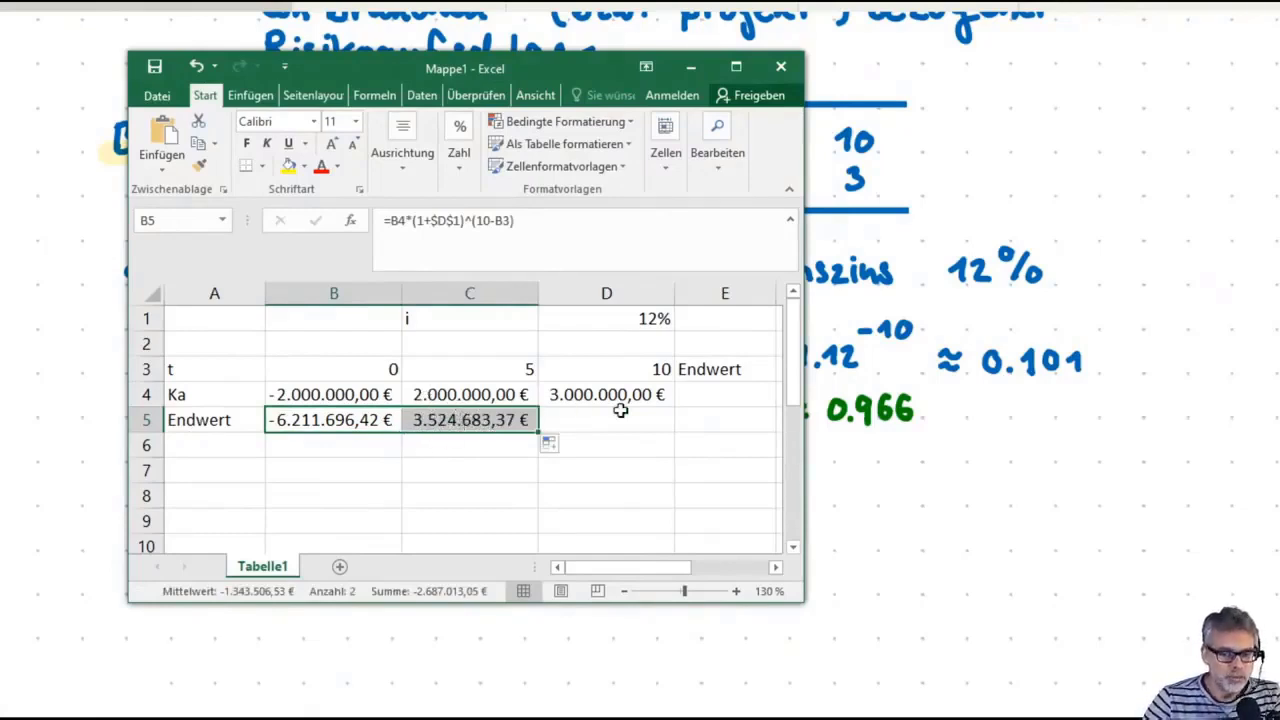
drag(538, 433, 610, 425)
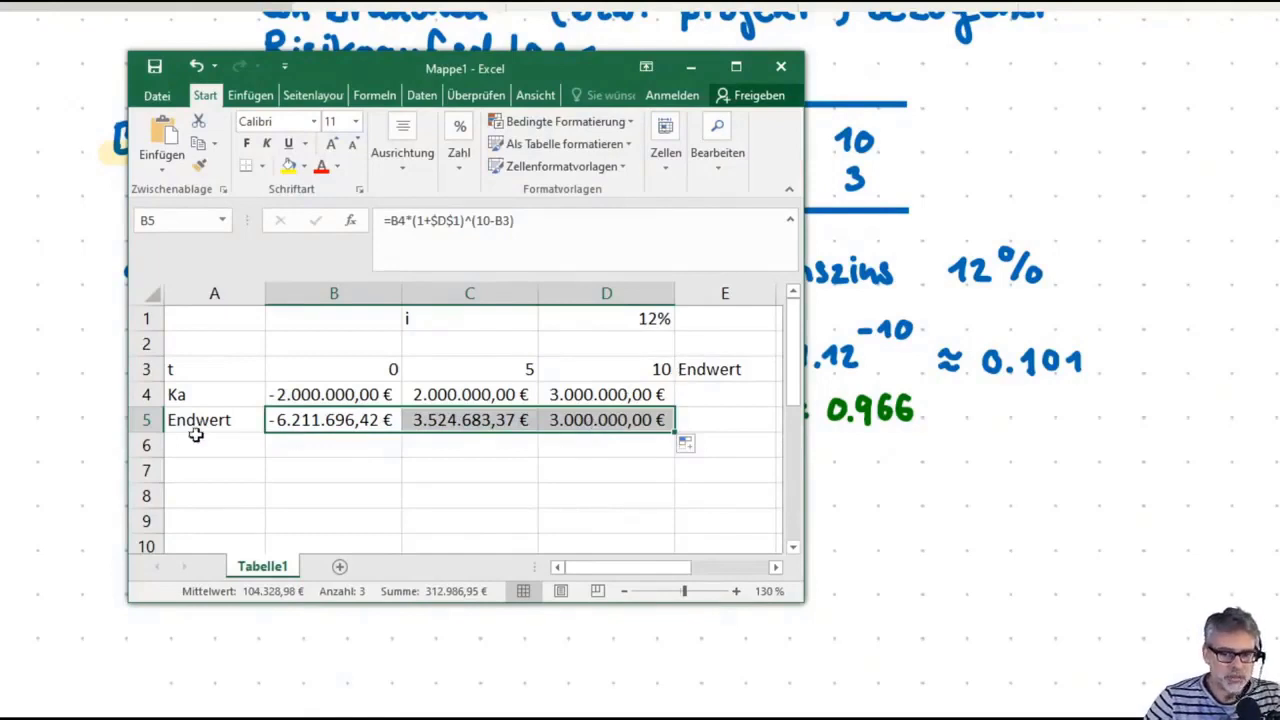
click(211, 471)
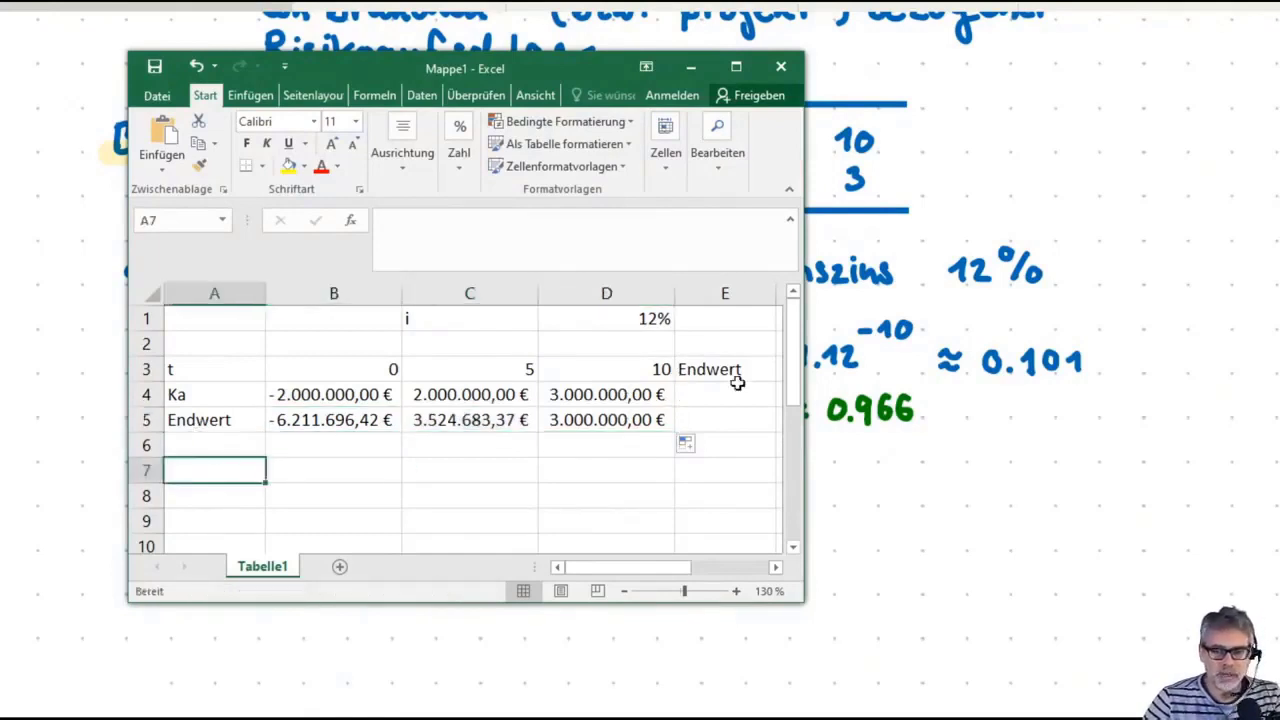
Step: Add up the future values in E5 with =SUMME(B5:D5)
click(726, 424)
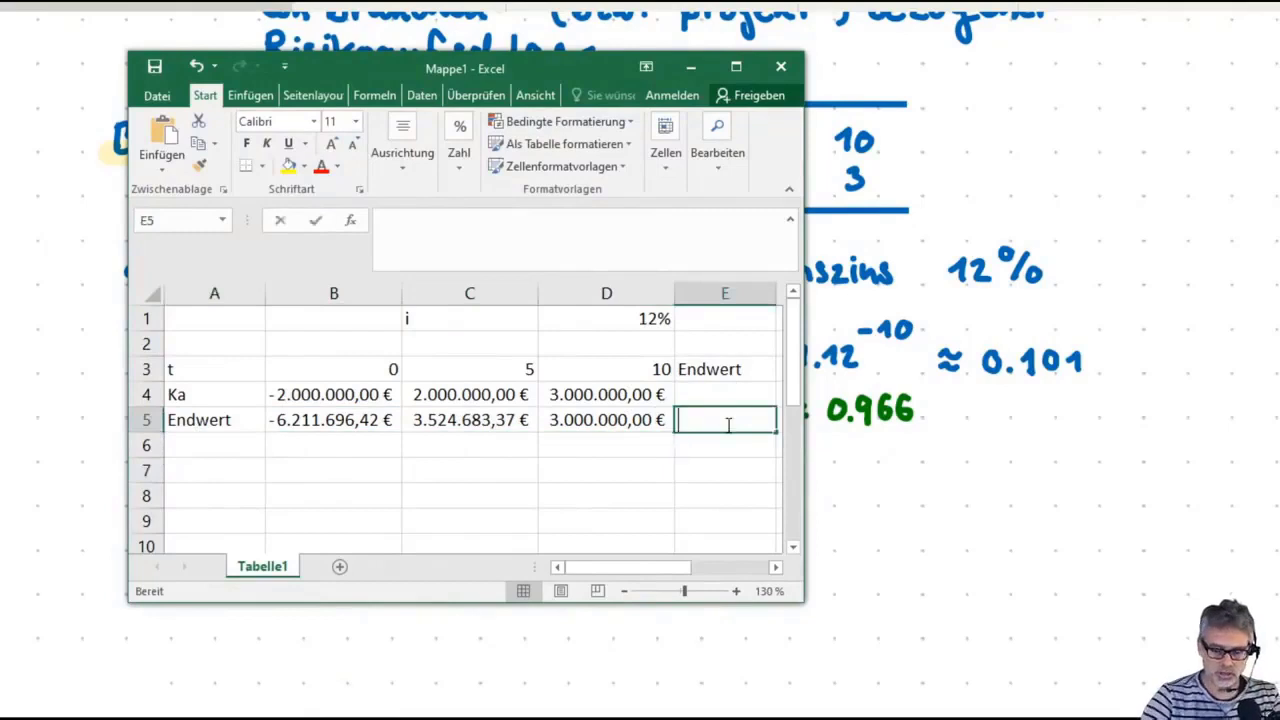
text(=summe(B5:D5))
key(Return)
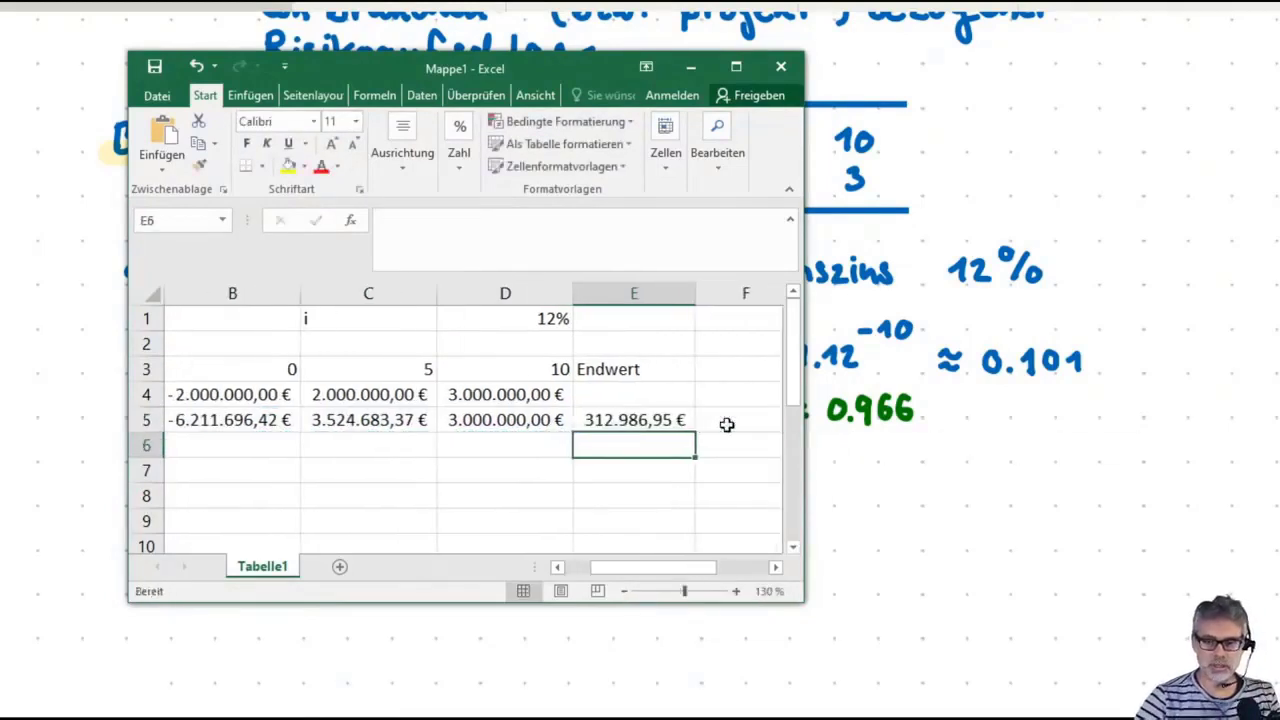
key(Up)
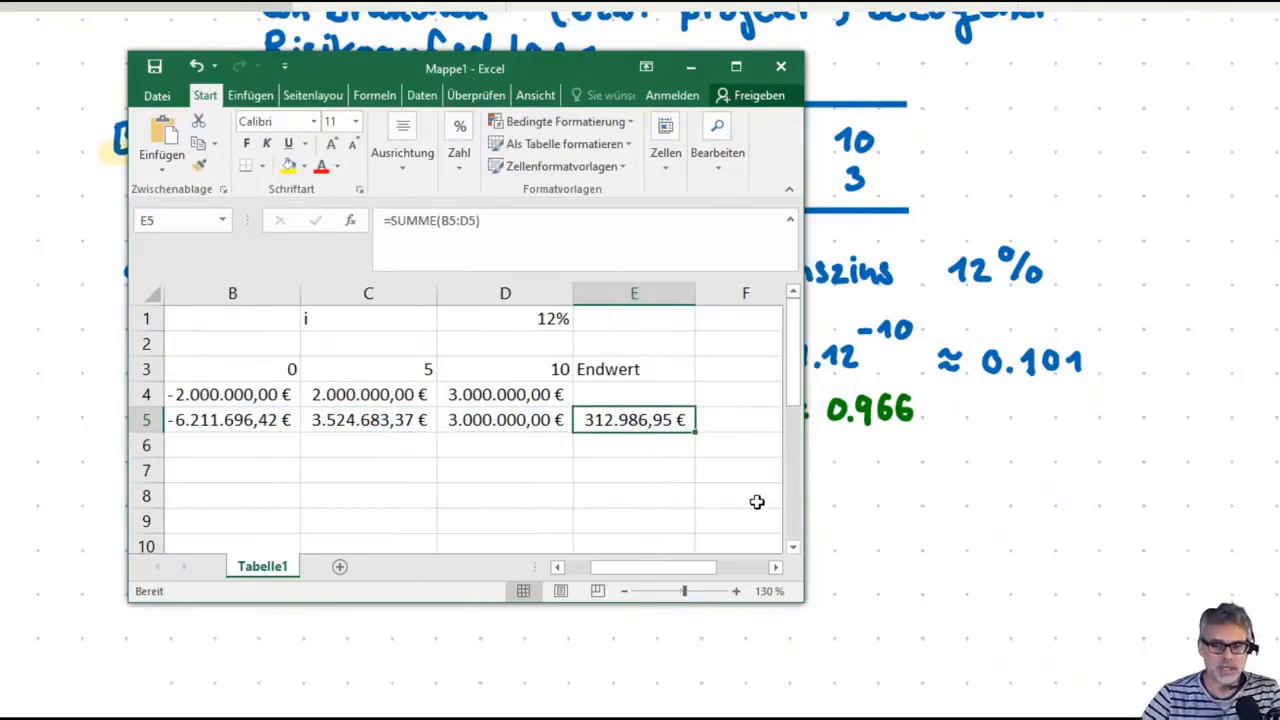
Step: Label A7 "Kb" and enter 100773,42 in B7 as a euro amount in accounting format
key(Home)
key(Down)
key(Down)
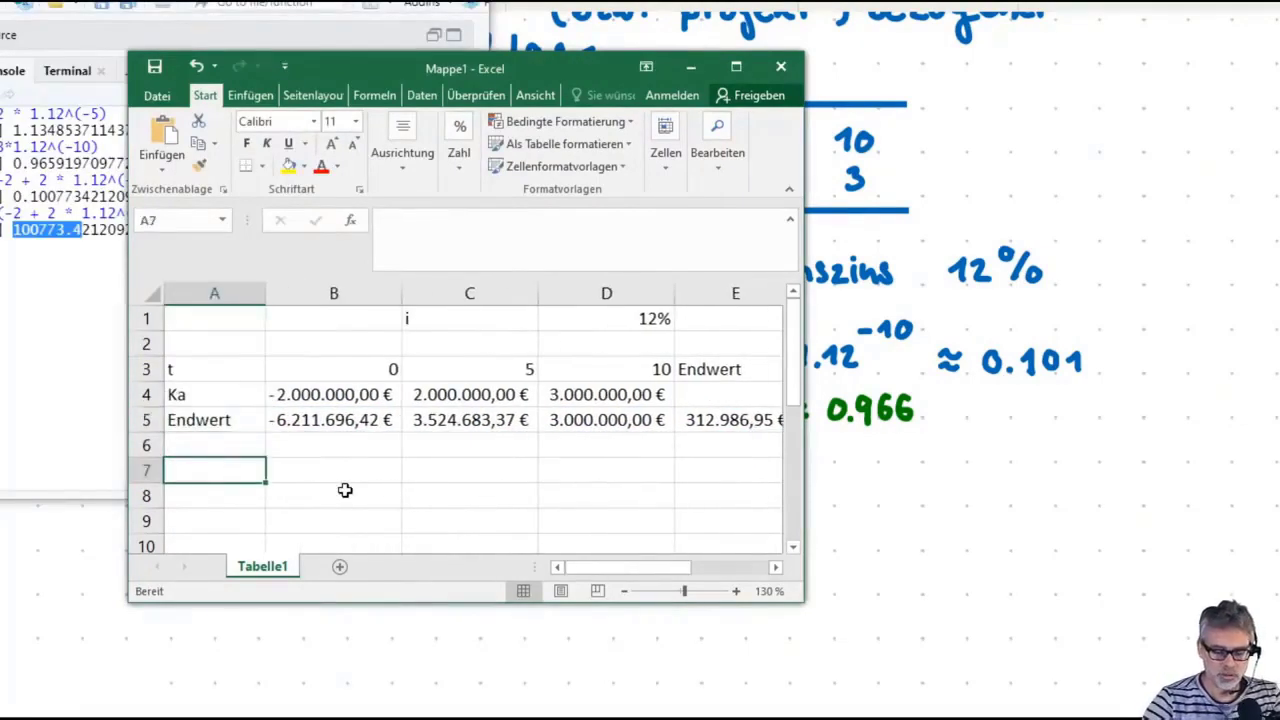
text(Kb)
key(Tab)
text(100773,42)
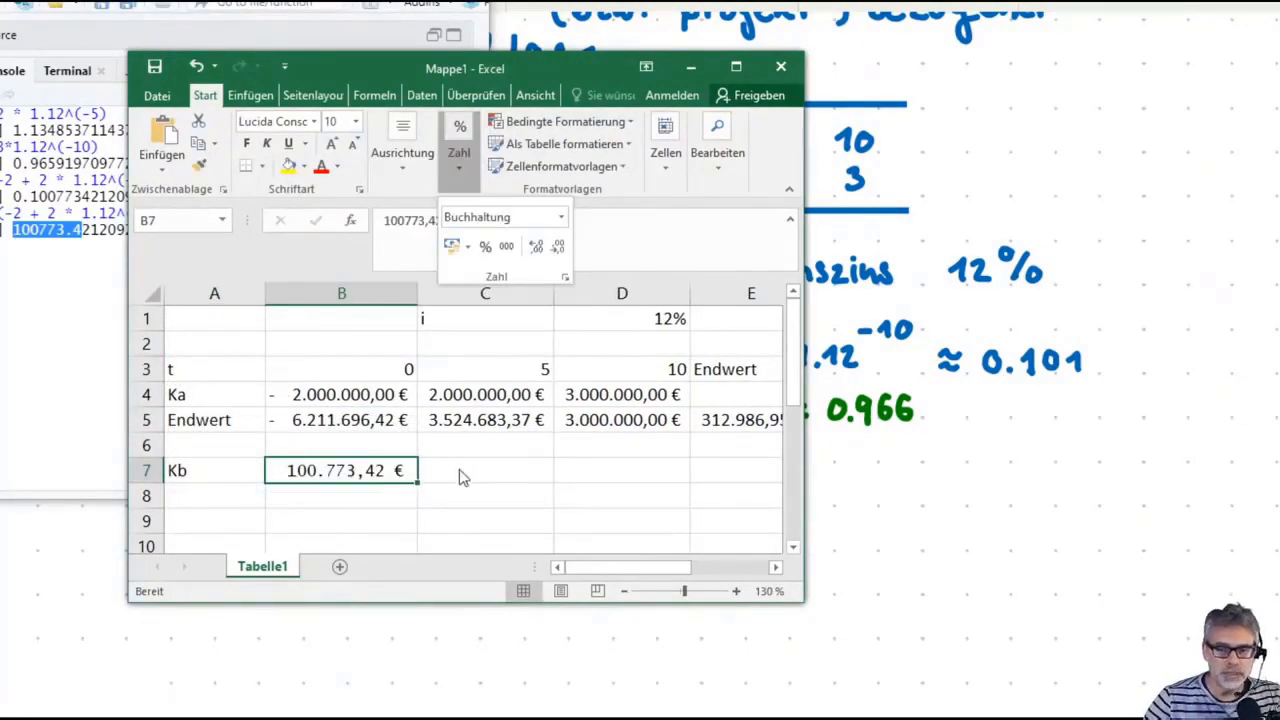
key(Escape)
Step: Compose the compounding formula =B7*(1+$D$1)^10-B3 in B8, with an absolute reference to the interest rate
click(718, 470)
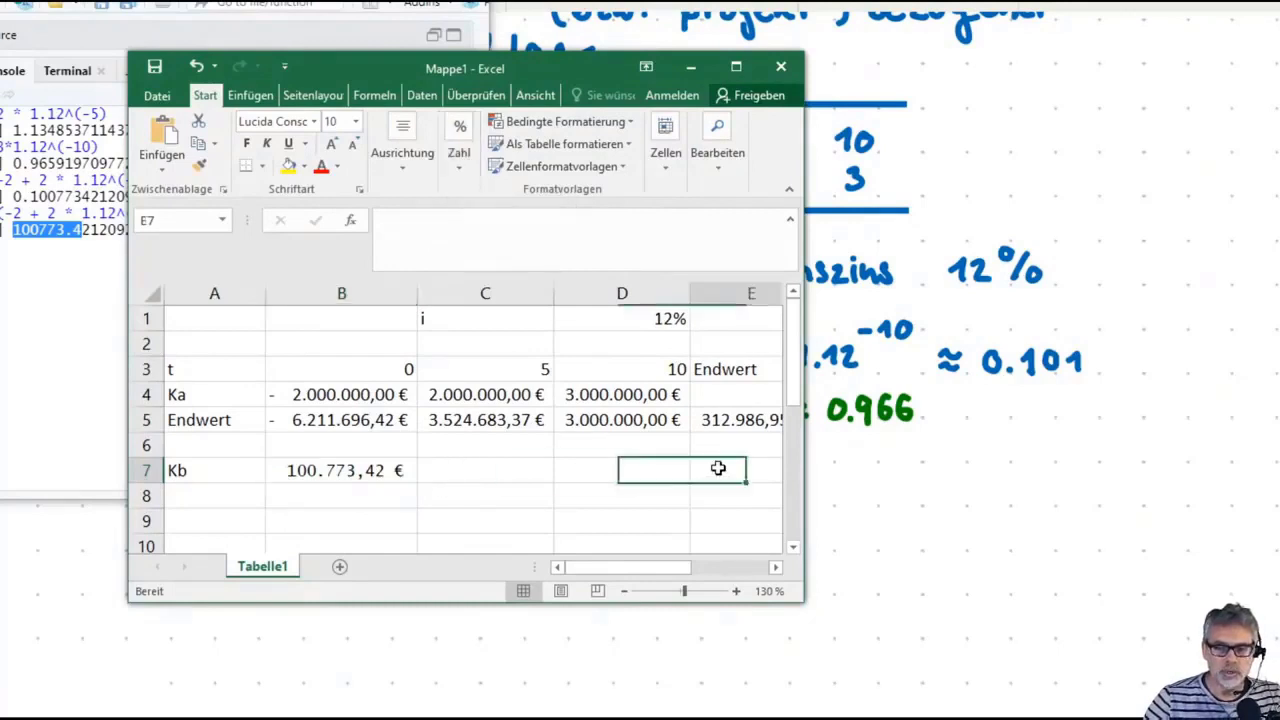
key(Down)
key(Home)
key(Right)
text(=)
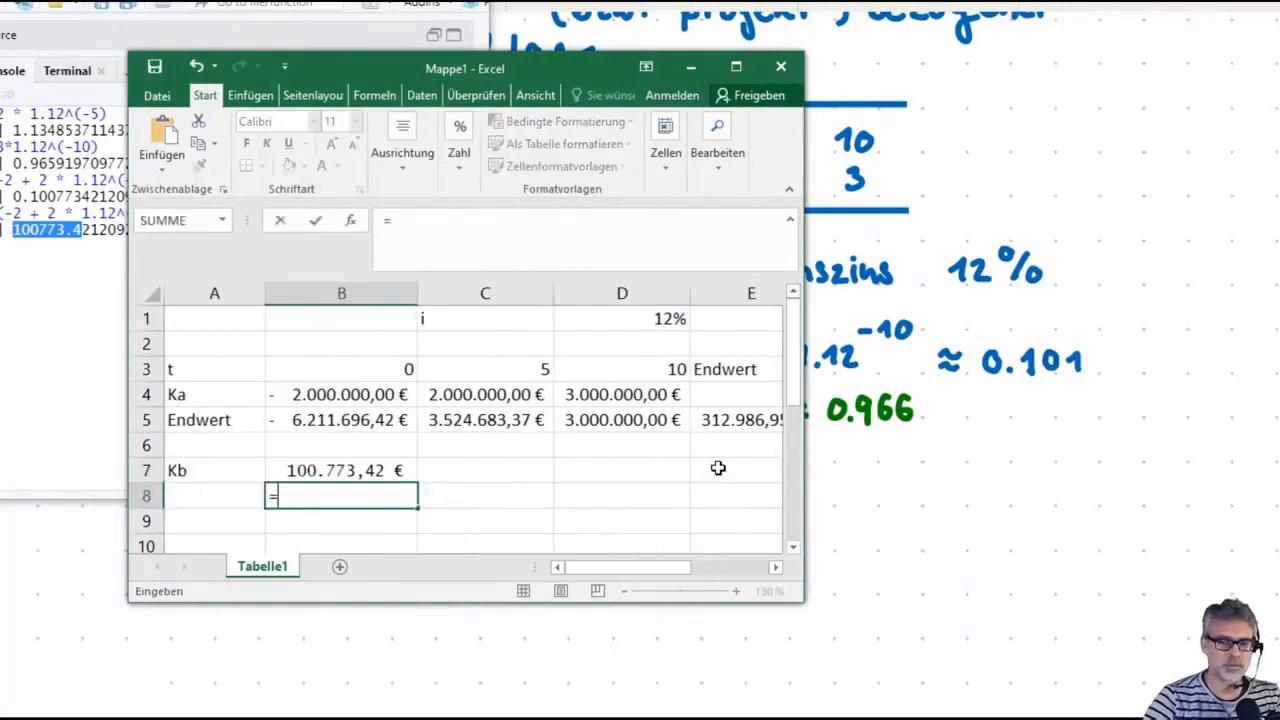
key(Up)
text(*(1)
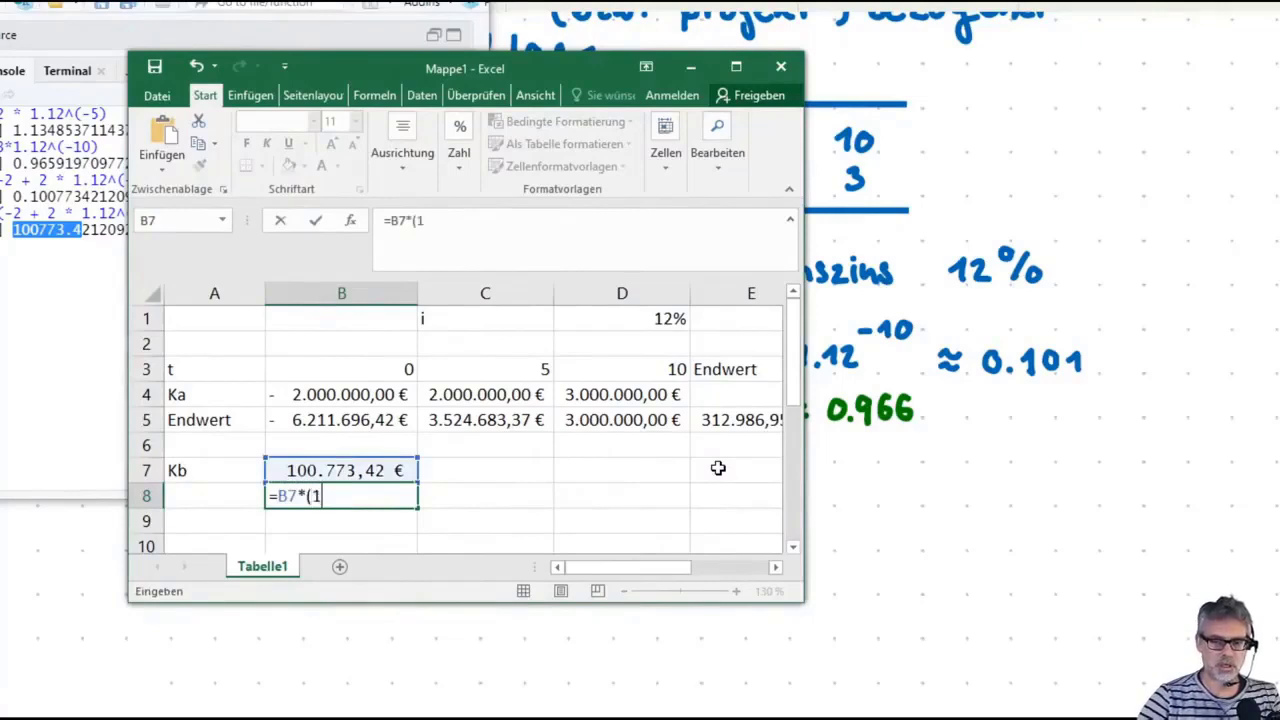
text(+)
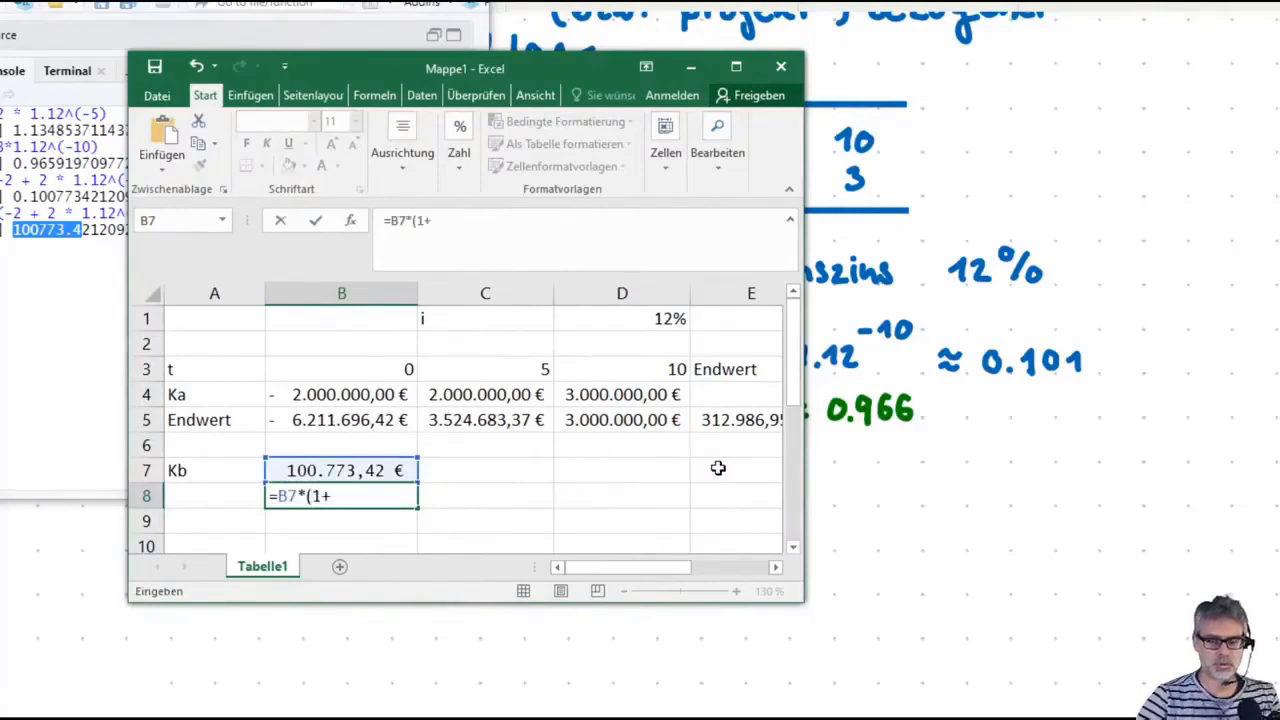
click(650, 317)
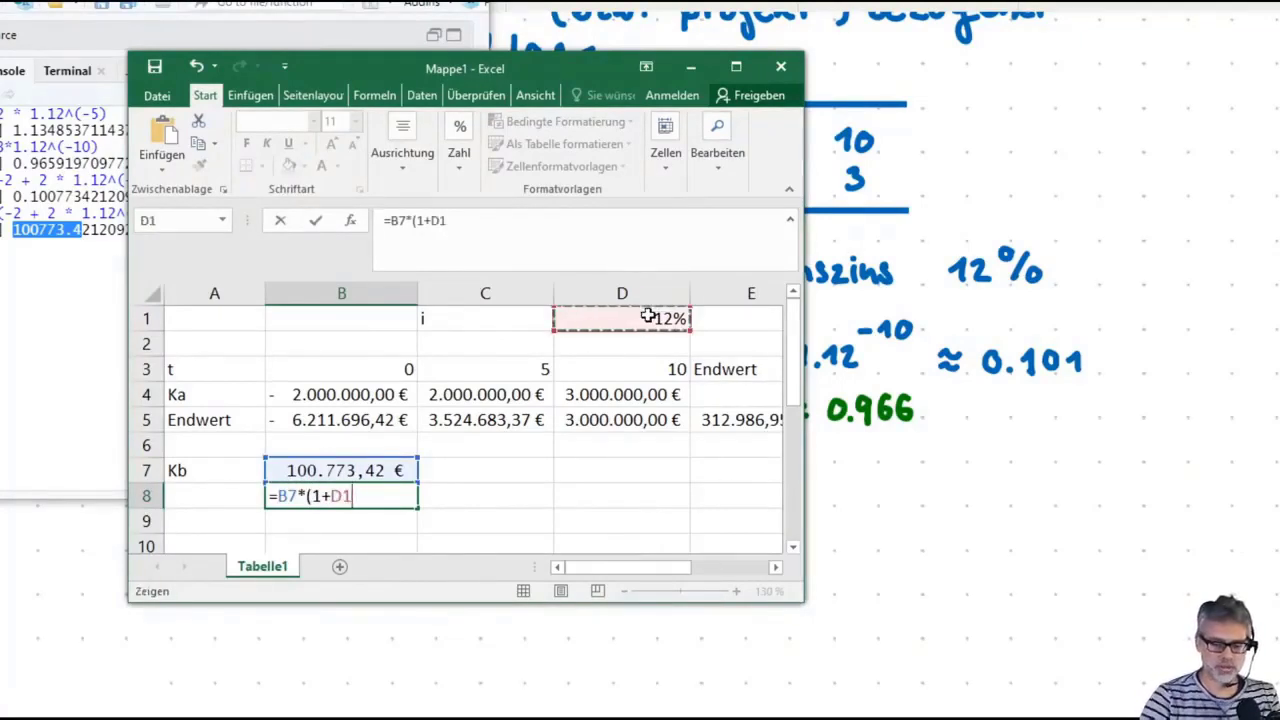
key(F4)
text()^10-)
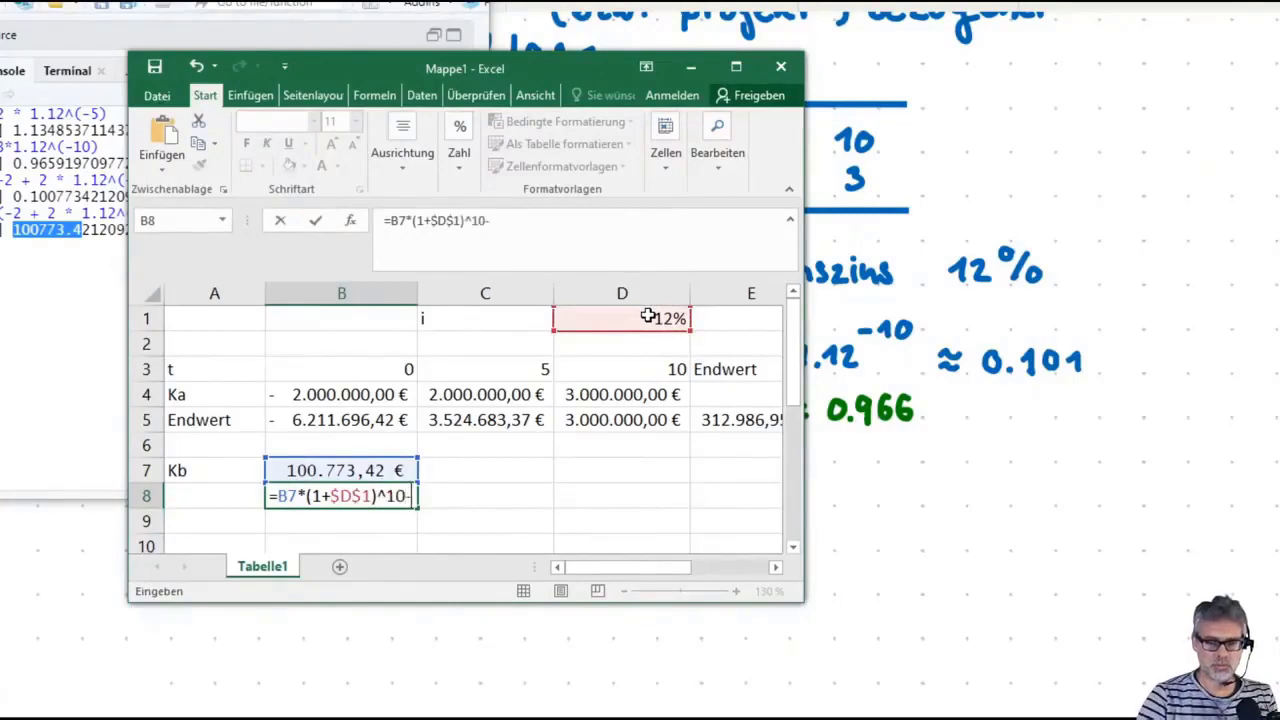
key(Up)
key(Up)
key(Up)
key(Up)
key(Up)
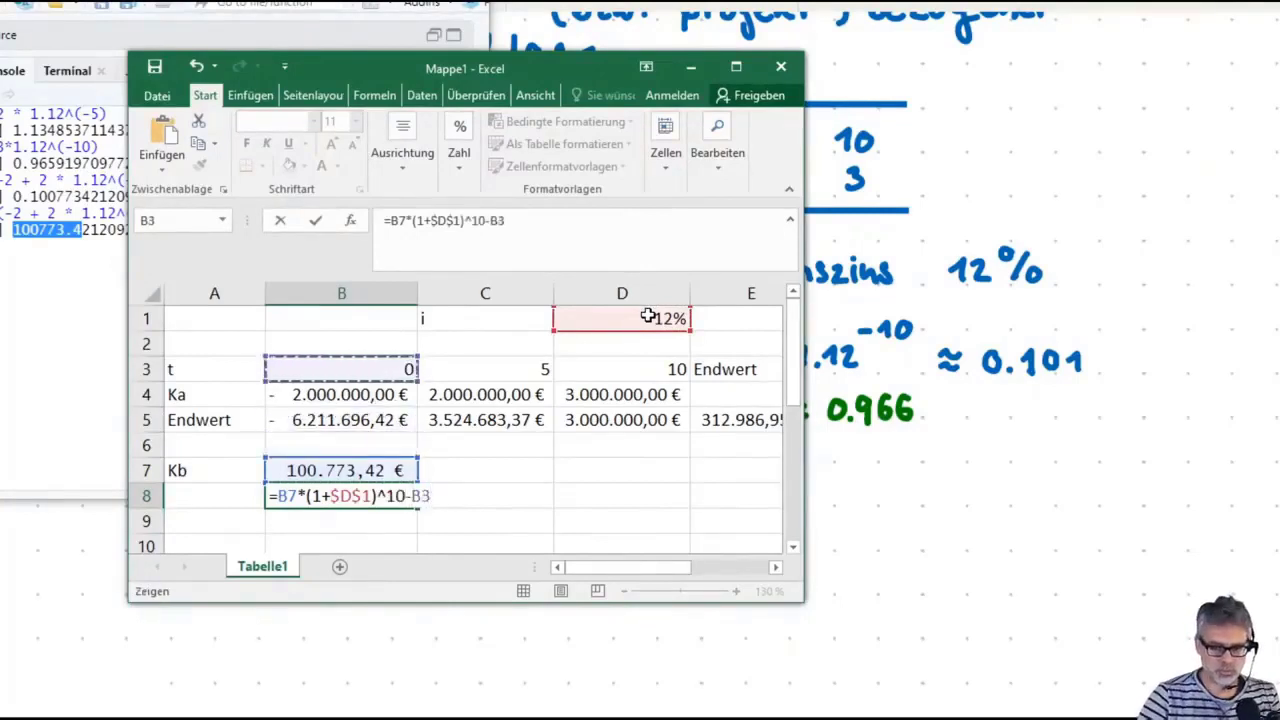
Step: Put the exponent of the B8 formula in parentheses as (10-B3), enter it and format B8 as a euro accounting amount
click(390, 496)
text(()
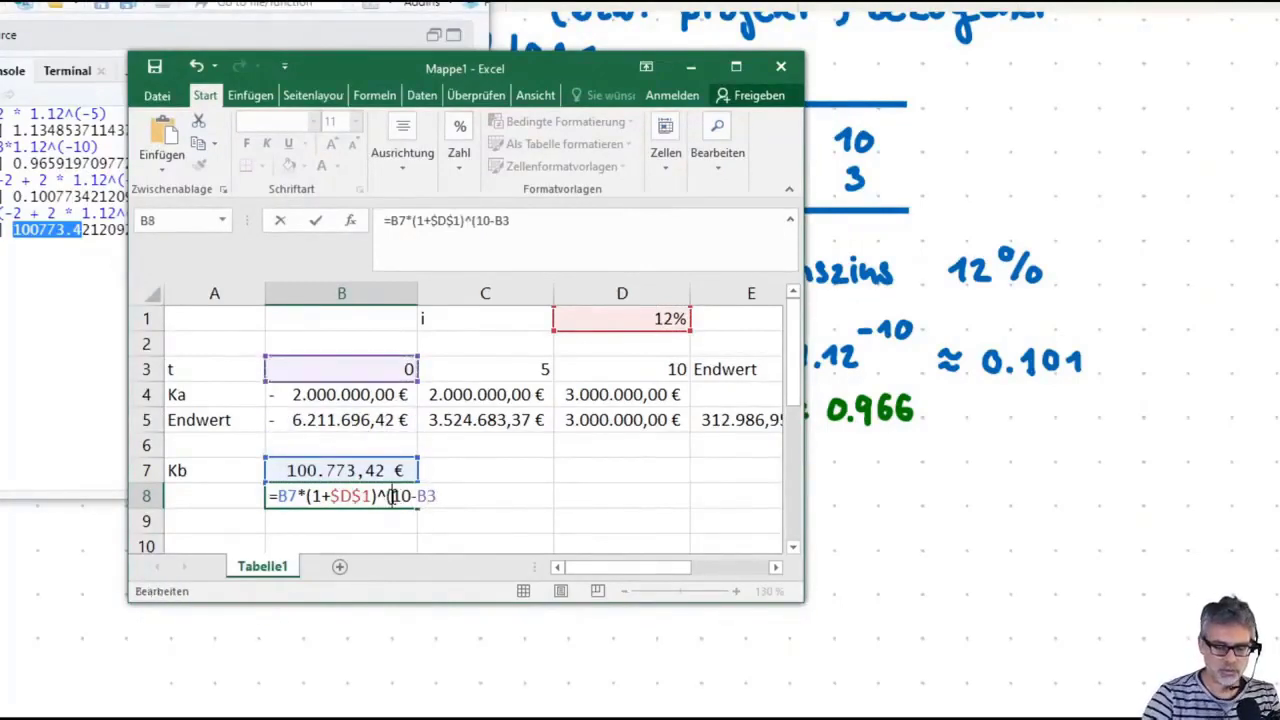
key(Right)
key(Right)
key(Right)
key(Right)
key(Right)
text())
key(ctrl+Return)
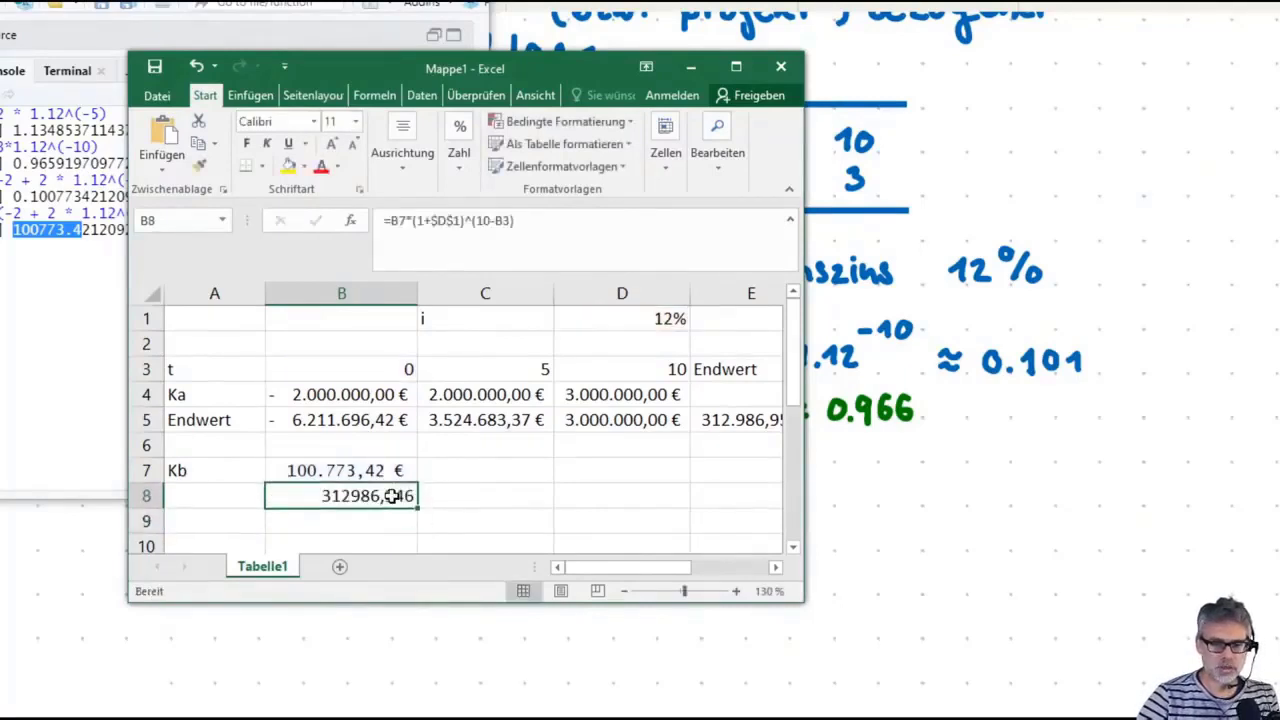
click(459, 155)
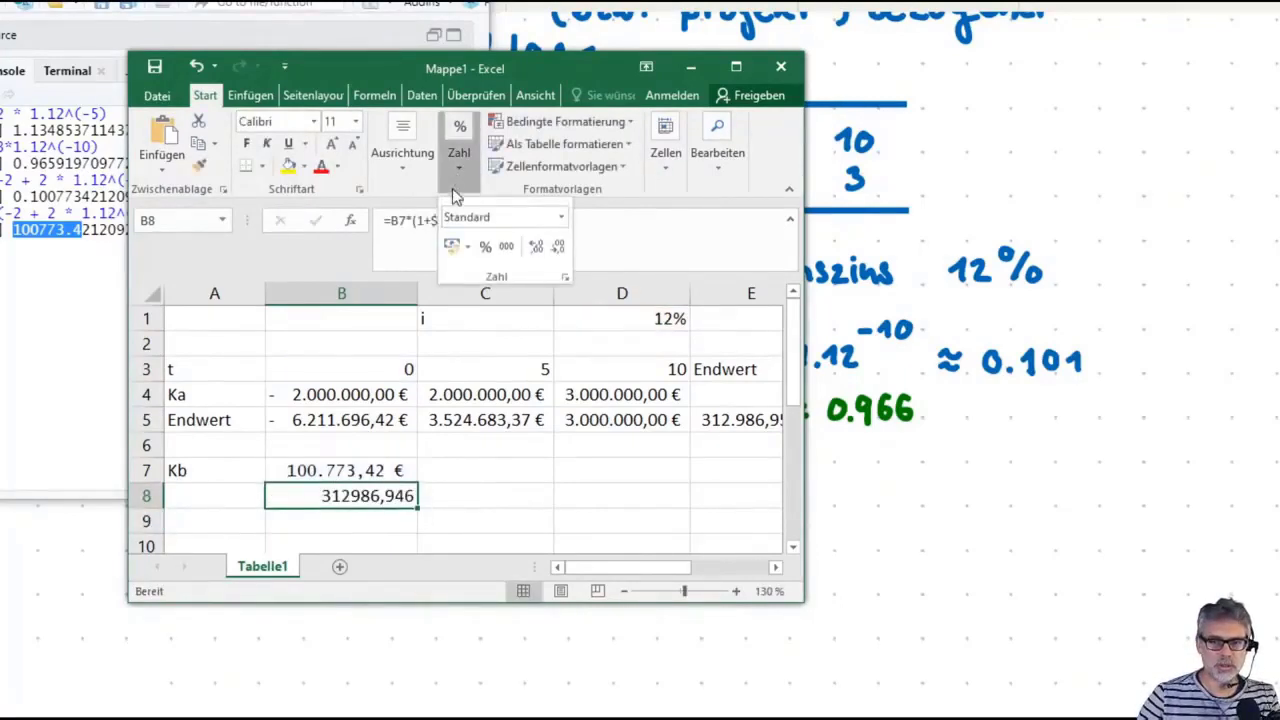
click(453, 248)
Step: Add up the Kb row's future values in E8 with =SUMME(B8:D8)
click(730, 496)
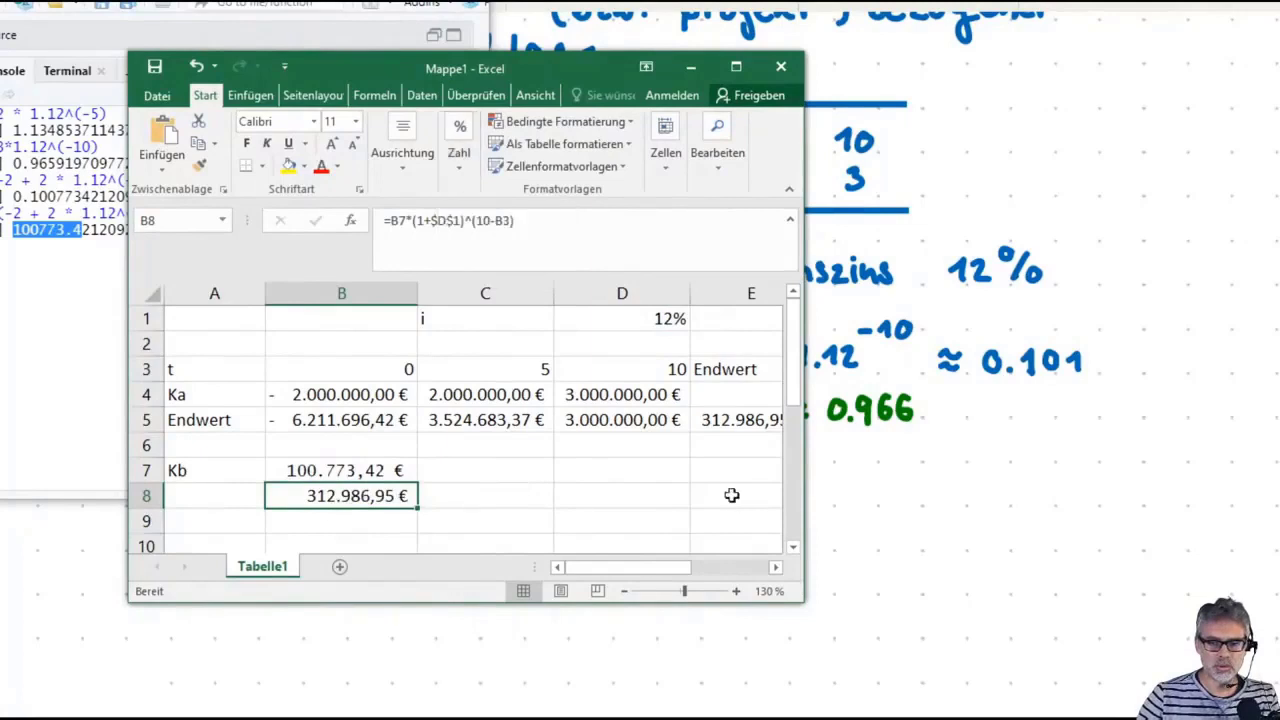
click(731, 495)
key(alt+shift+0)
key(ctrl+Return)
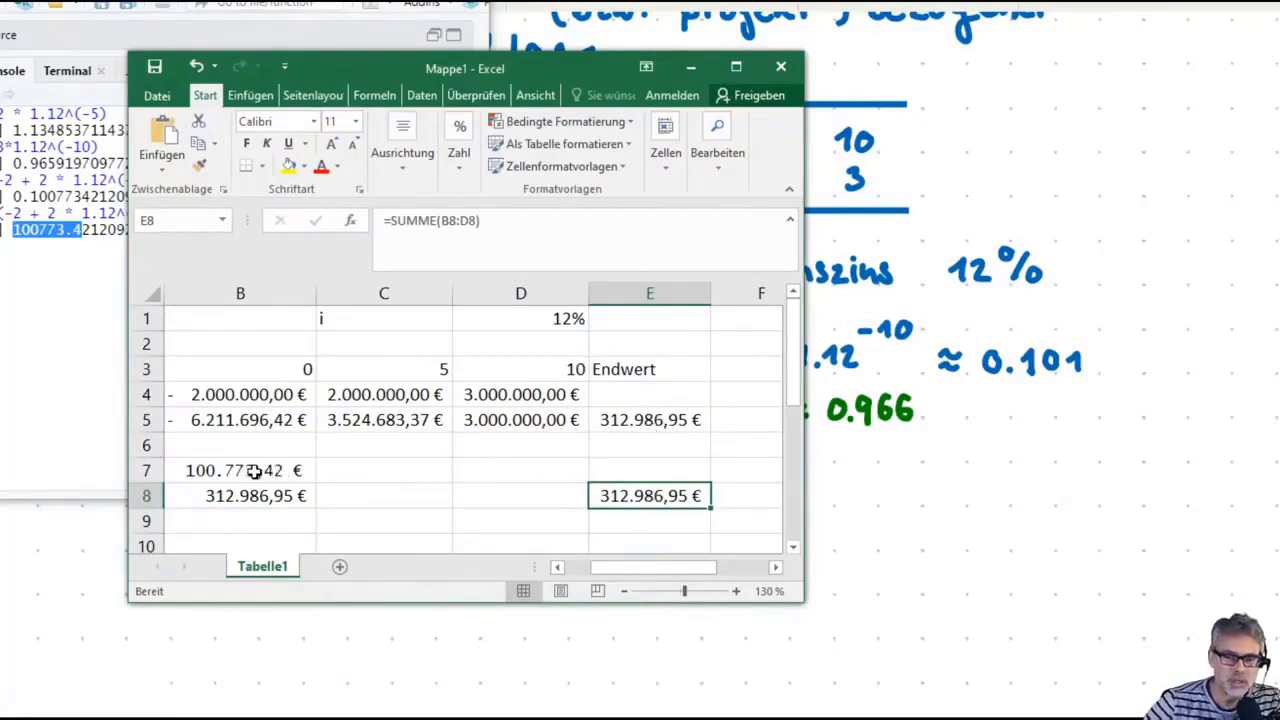
Step: Examine the Ka payments in row 4 and compare the future value totals in E5 and E8 with the amount in B8
key(Left)
key(Left)
key(Left)
key(Left)
key(Up)
key(Up)
key(Up)
key(Up)
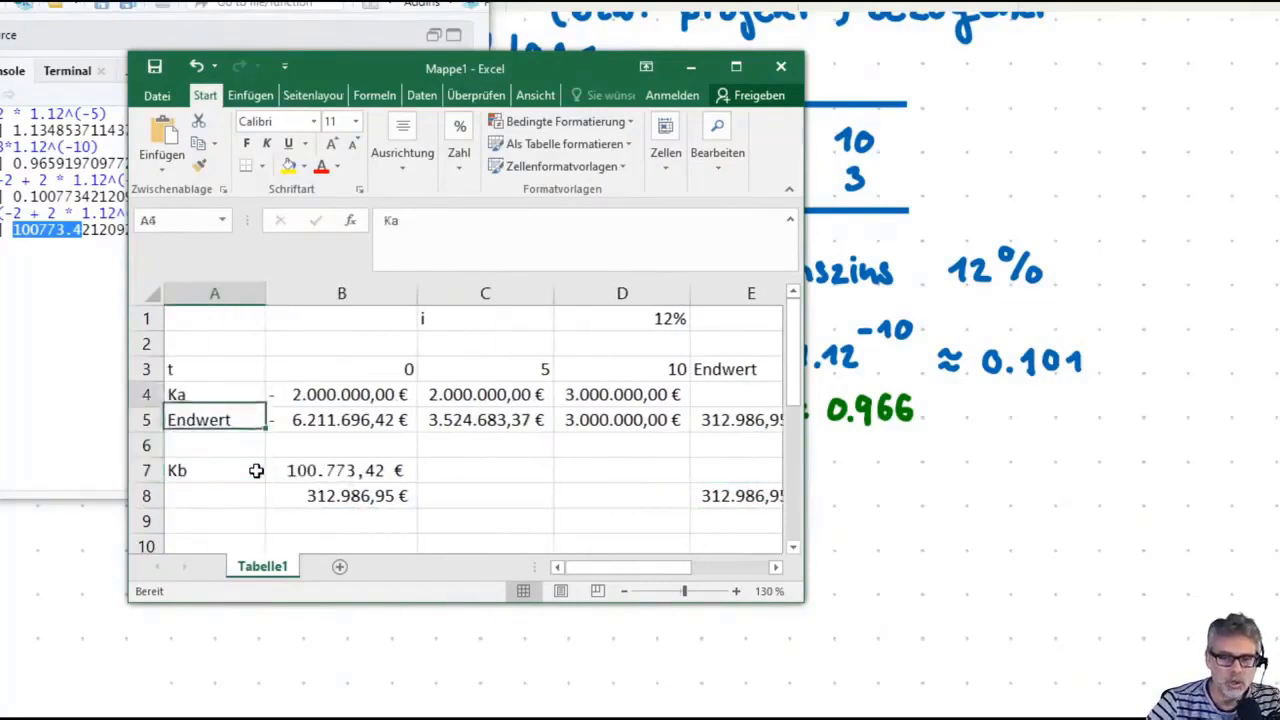
key(Right)
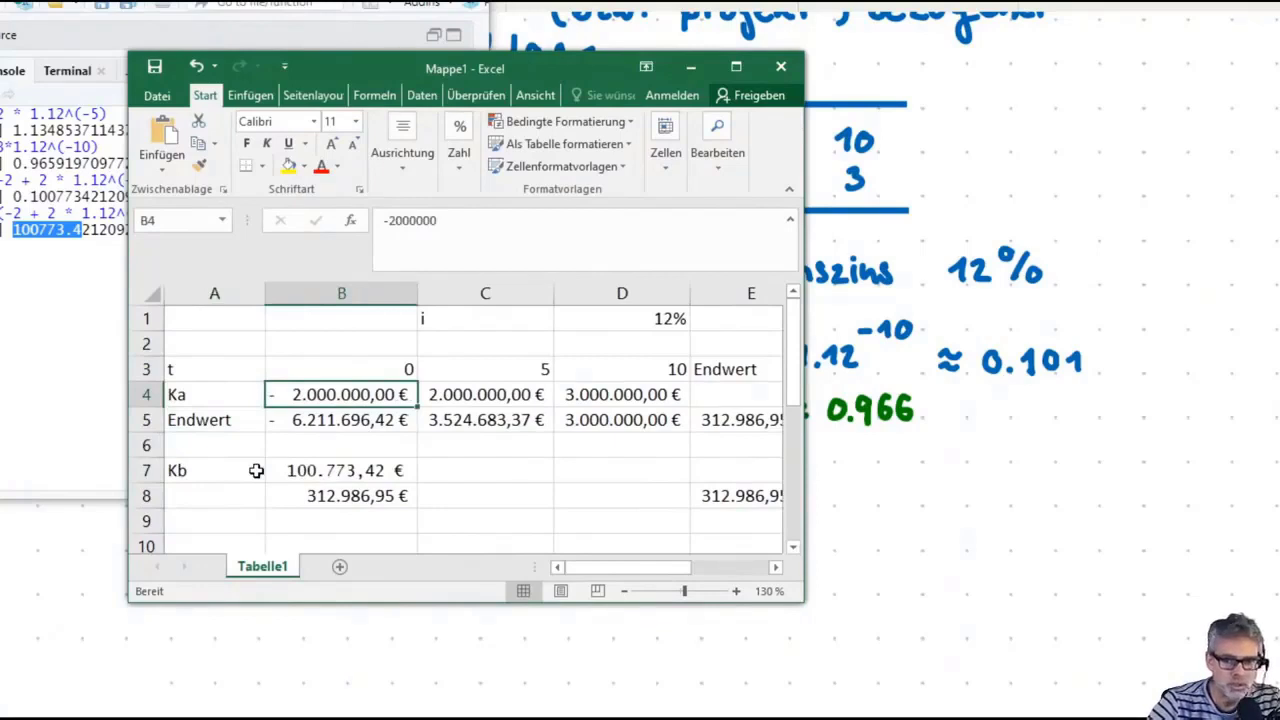
key(Right)
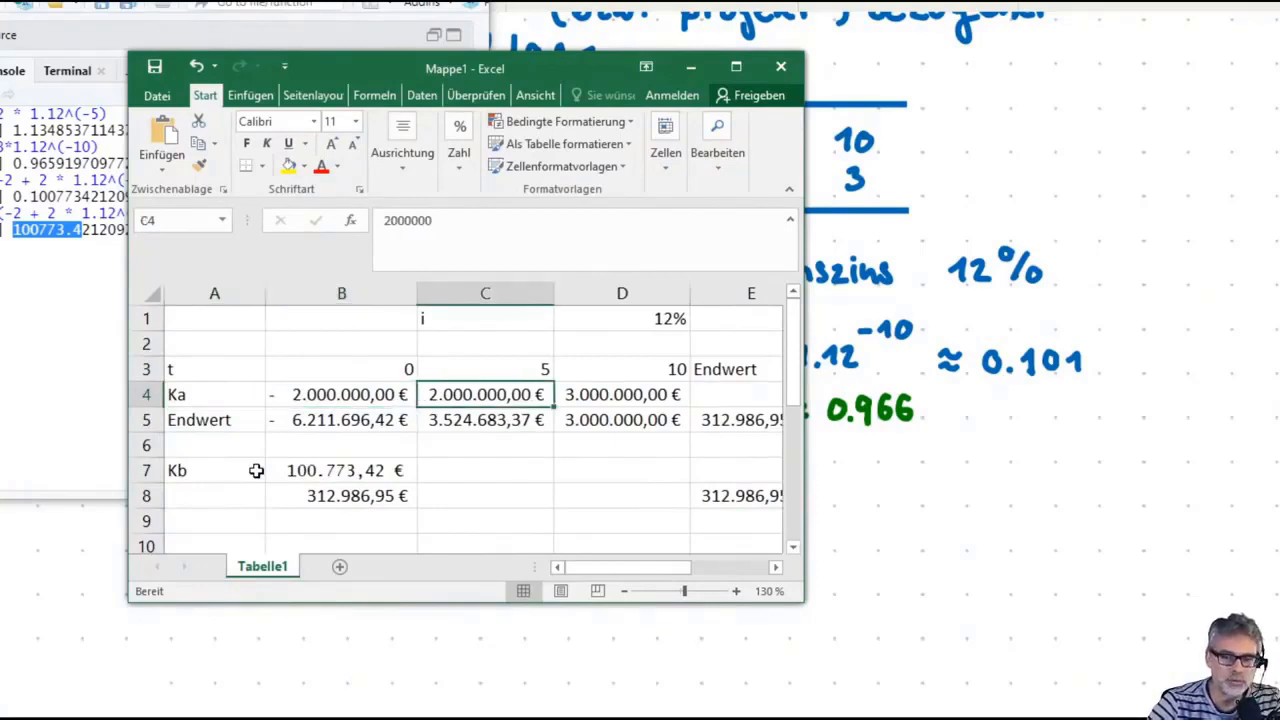
key(Right)
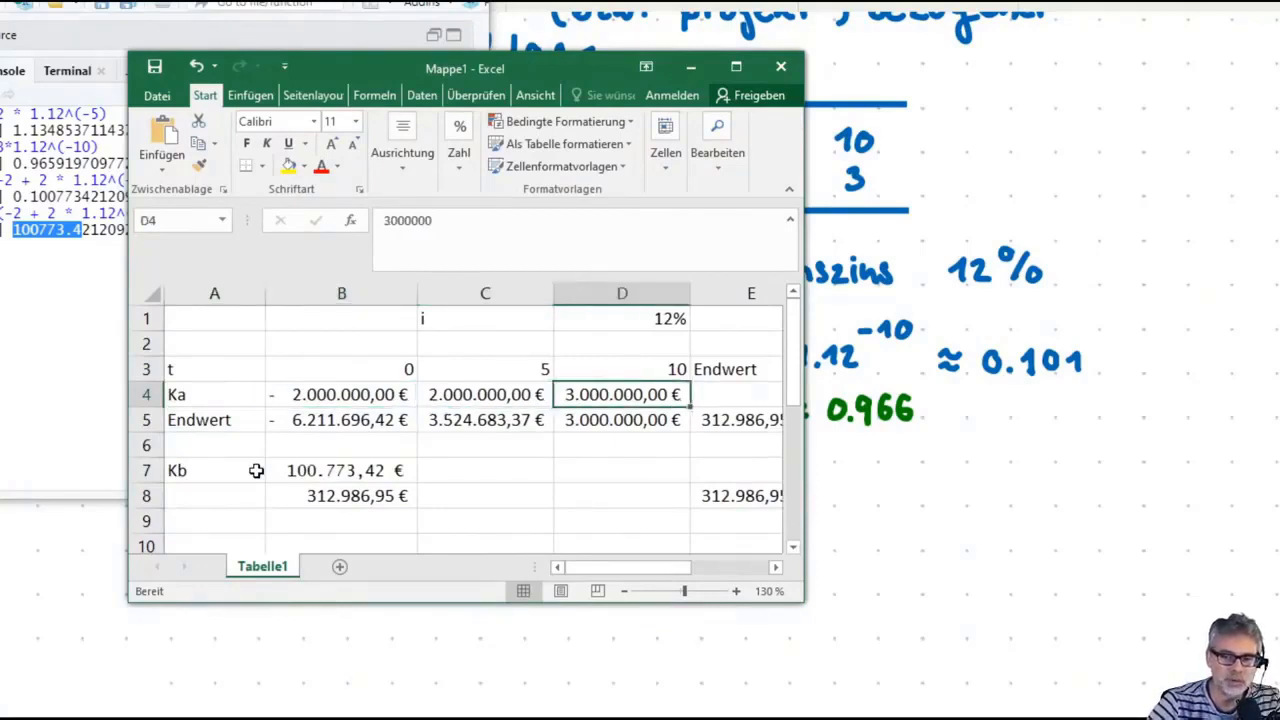
key(Right)
key(Down)
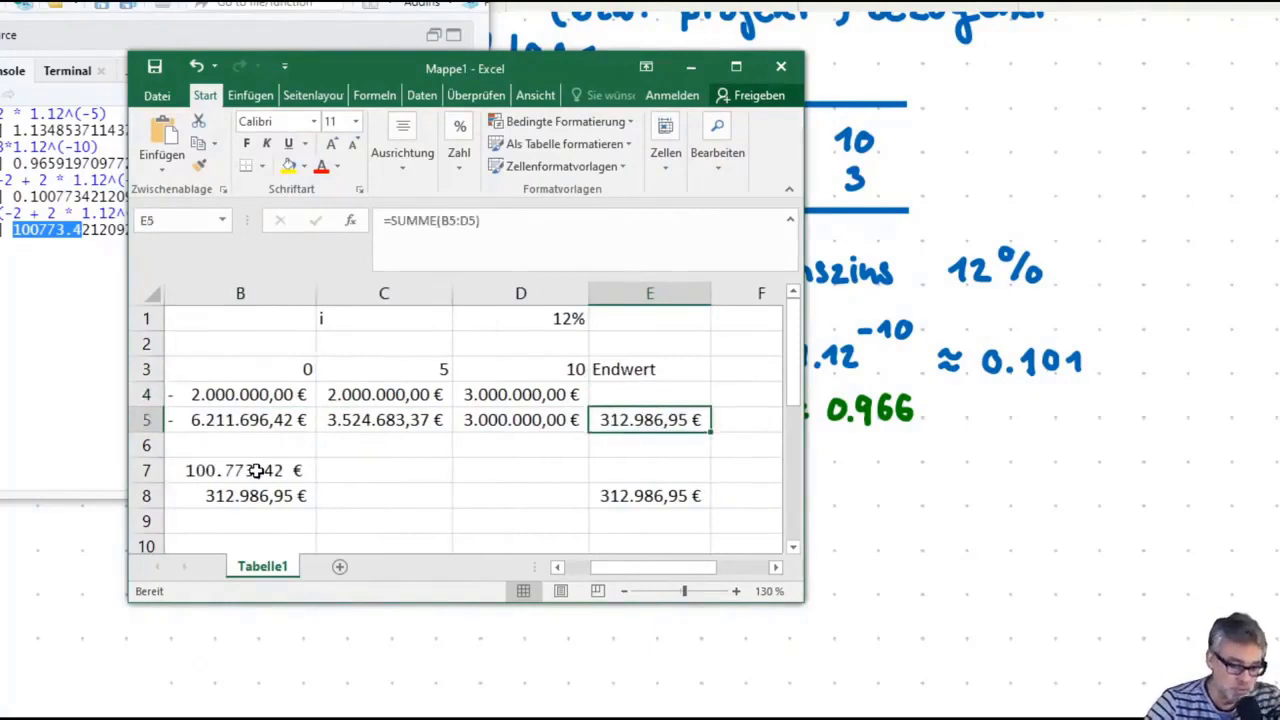
key(Down)
key(Down)
key(Down)
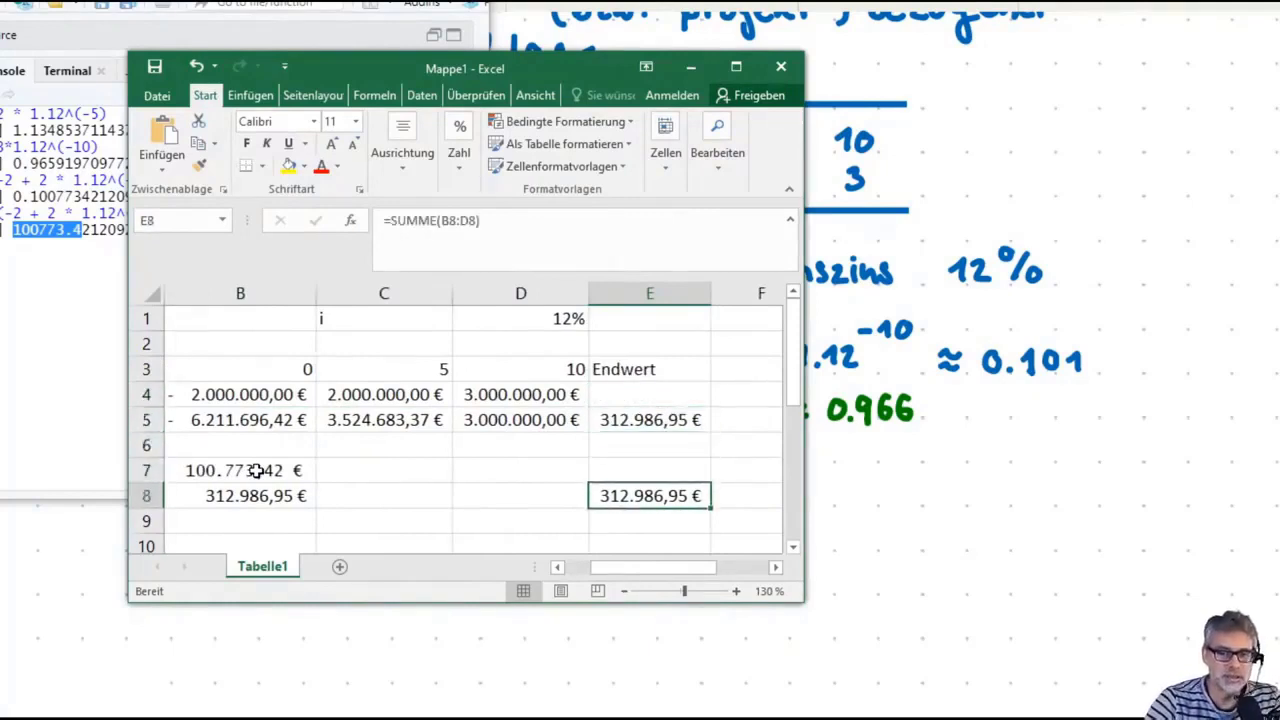
key(Left)
key(Left)
key(Left)
key(Left)
key(Right)
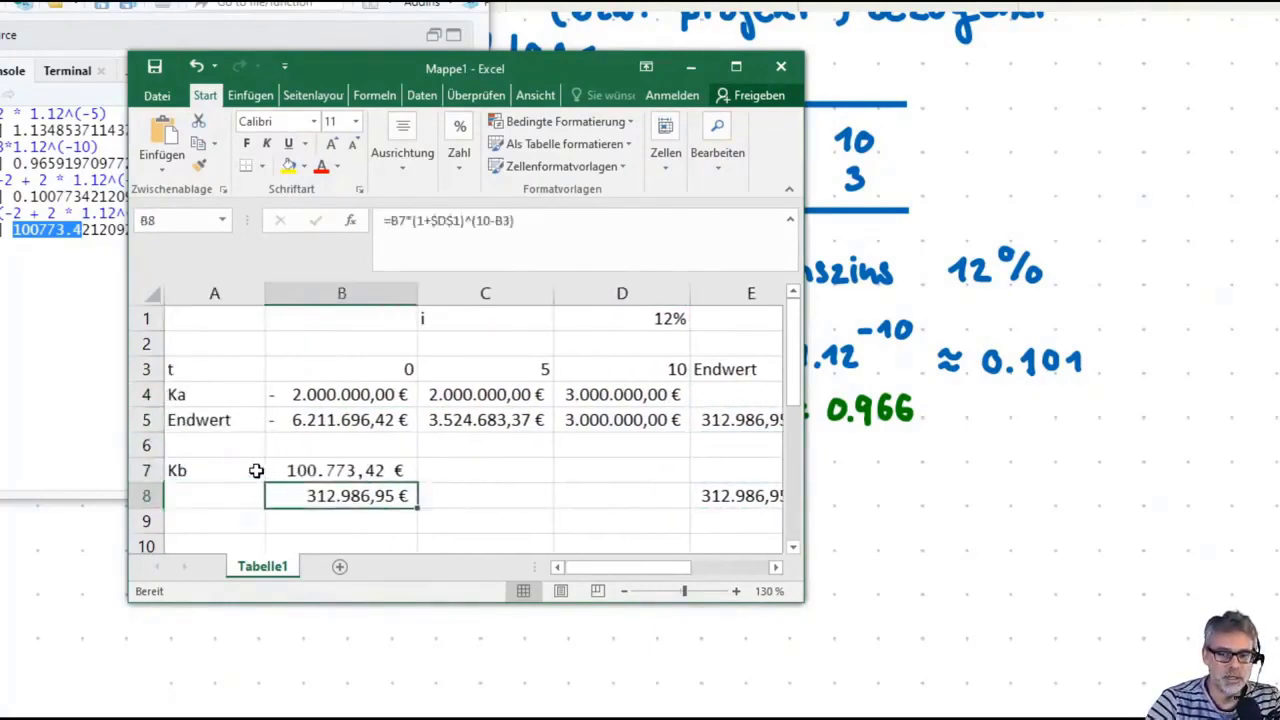
Step: Format the Kb amount in B7 in bold olive green and fit column B to its contents
key(Up)
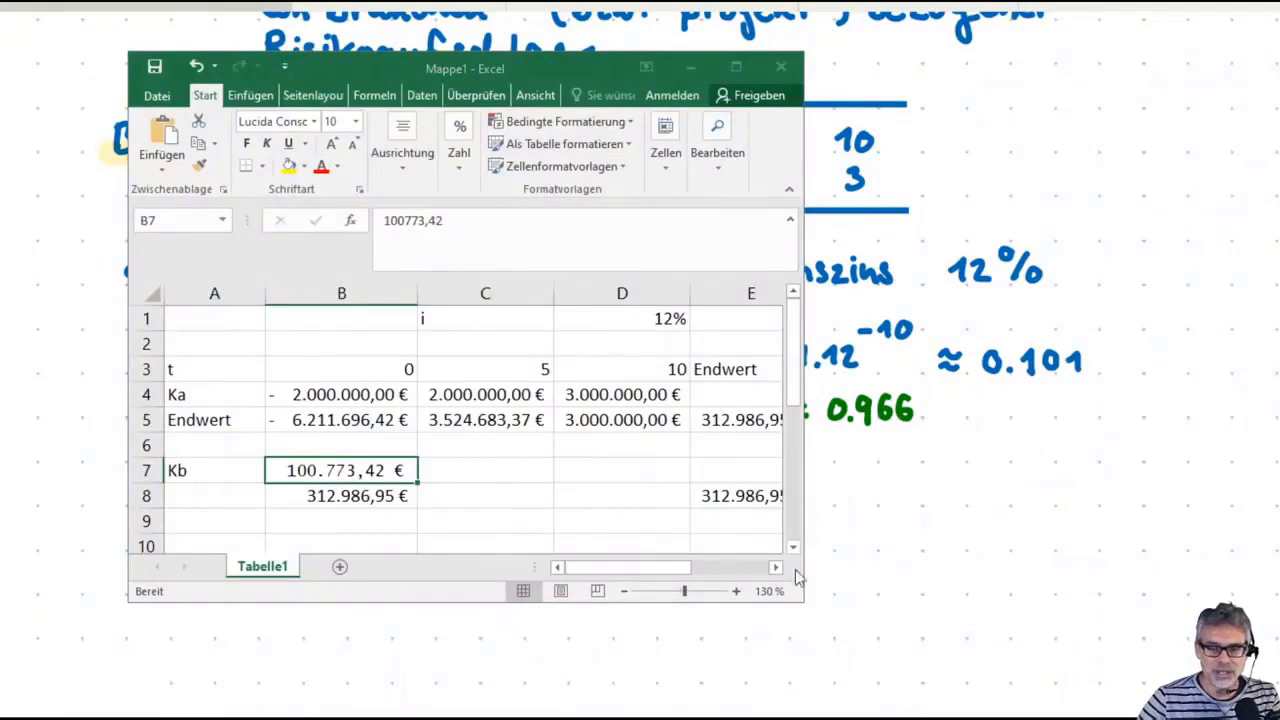
drag(802, 600, 1020, 656)
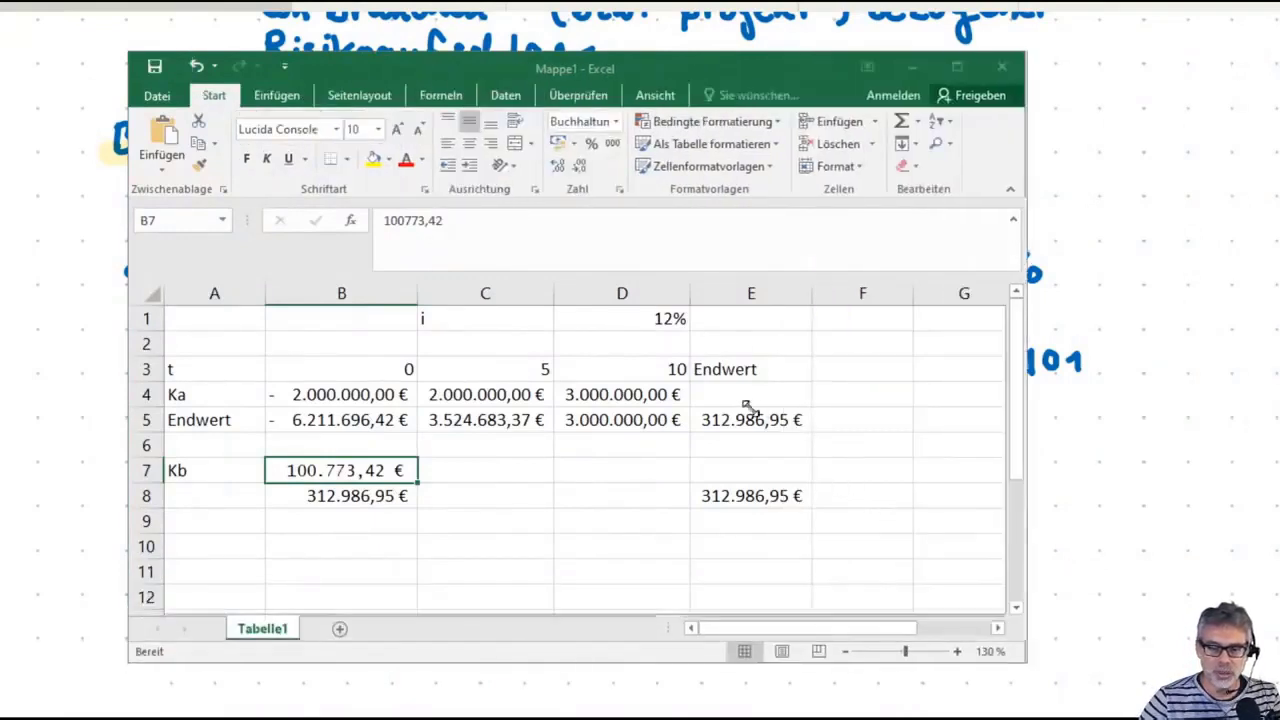
click(421, 160)
click(514, 270)
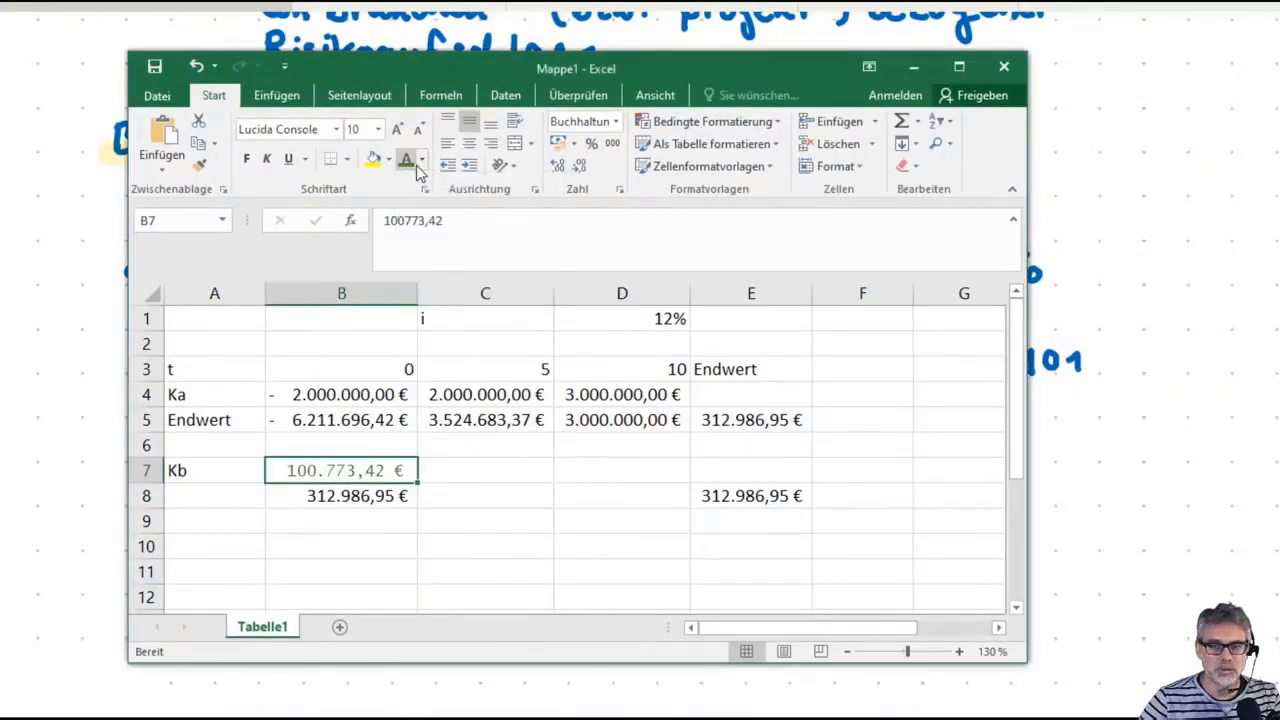
key(ctrl+shift+f)
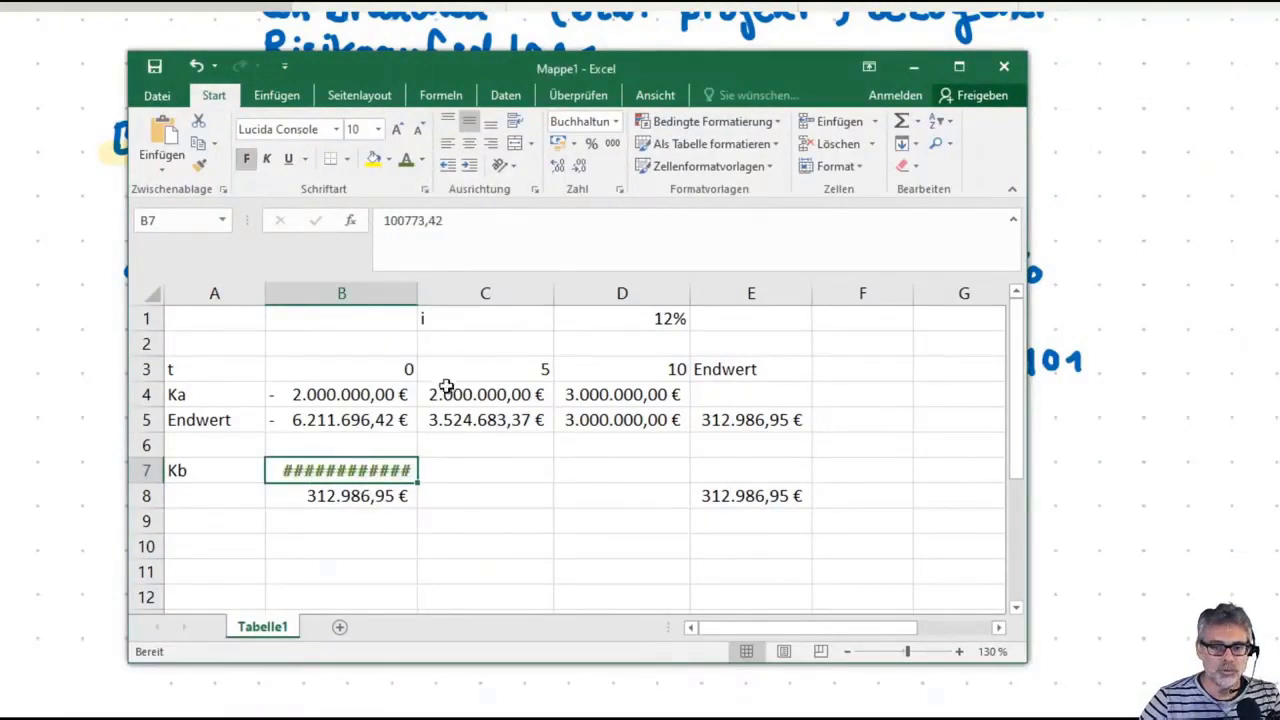
double_click(415, 303)
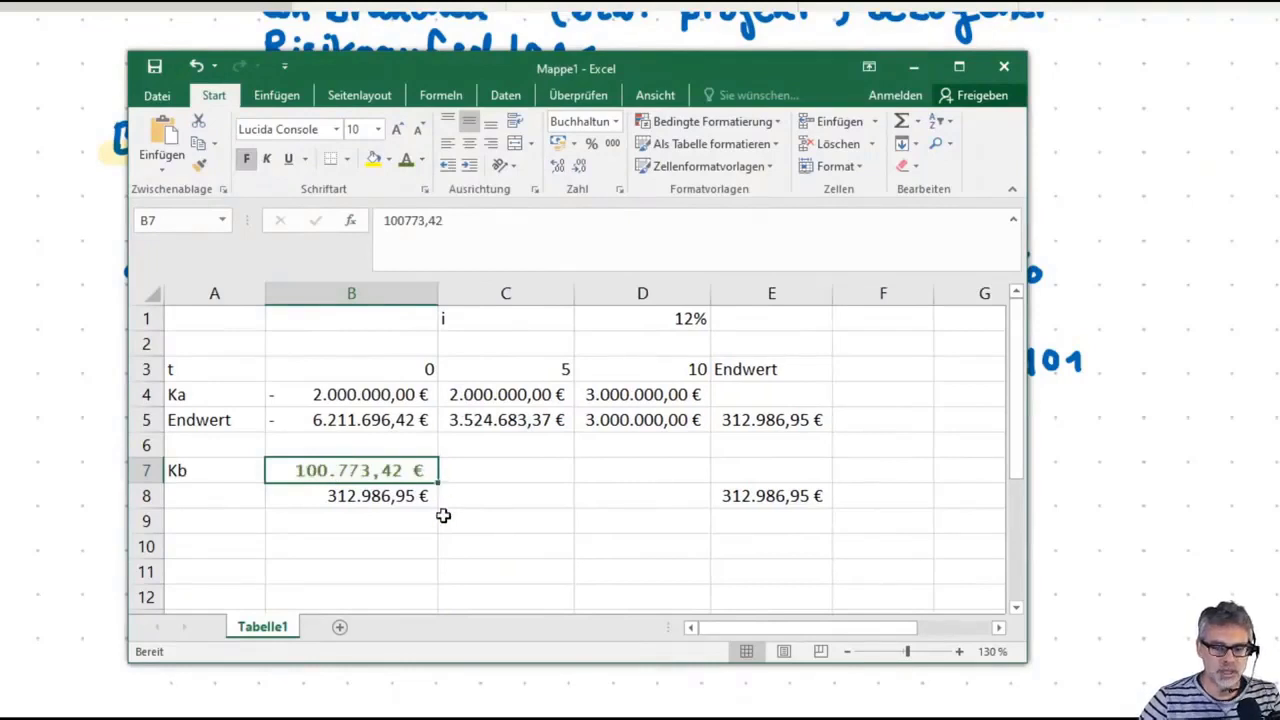
Step: Fill the Kb amount cell B7 with a light green background
click(389, 160)
click(521, 219)
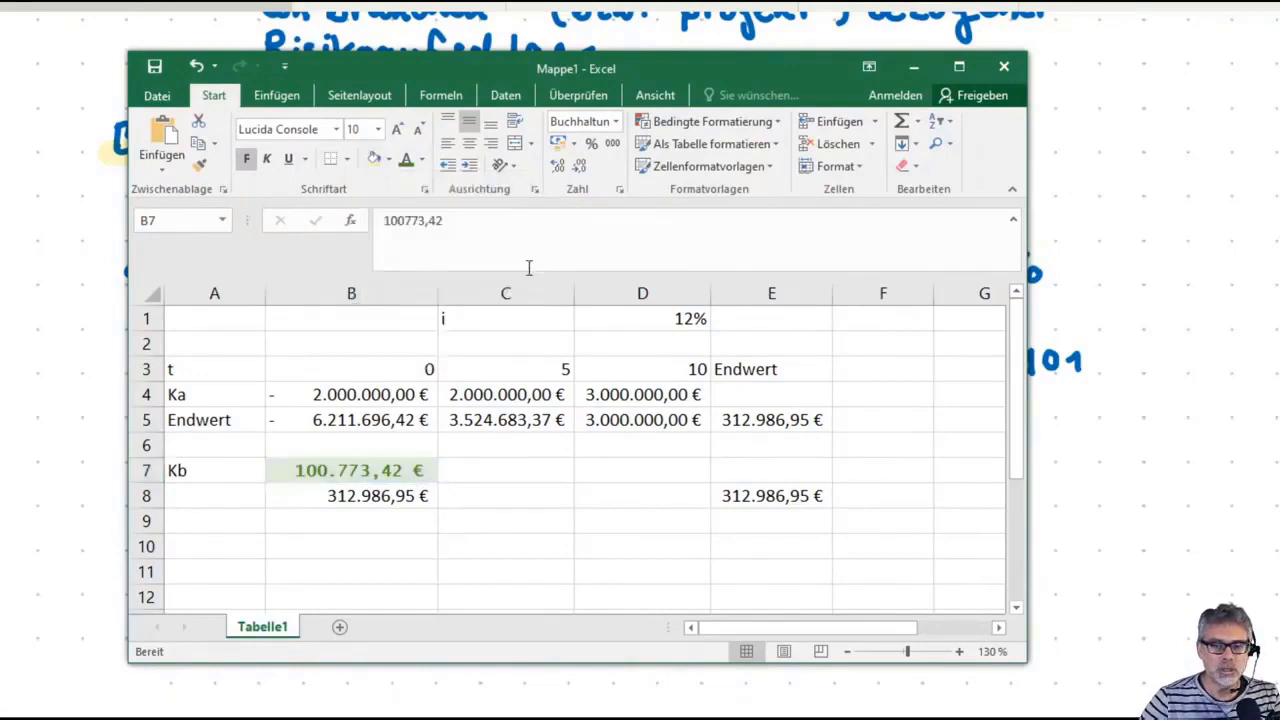
click(529, 451)
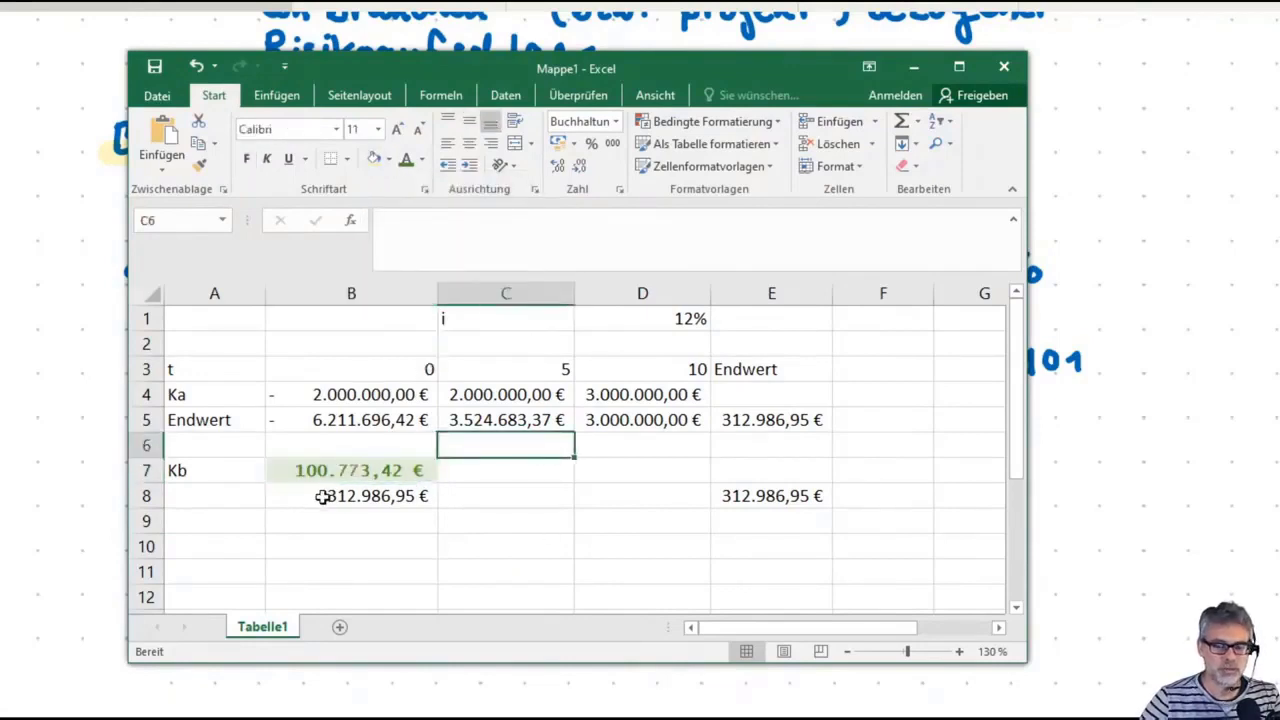
Step: Test the interest rate in D1 at 15%, back at 12% and again at 15% to compare the Kb amounts
click(649, 318)
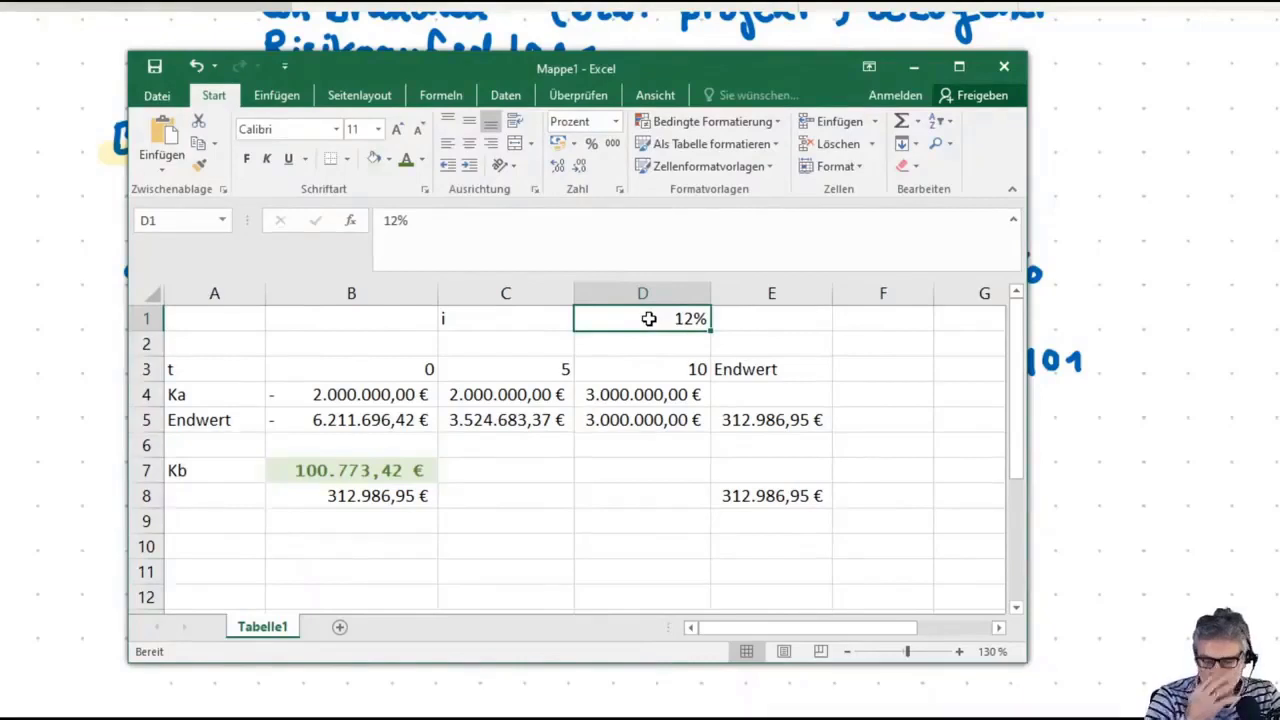
text(15)
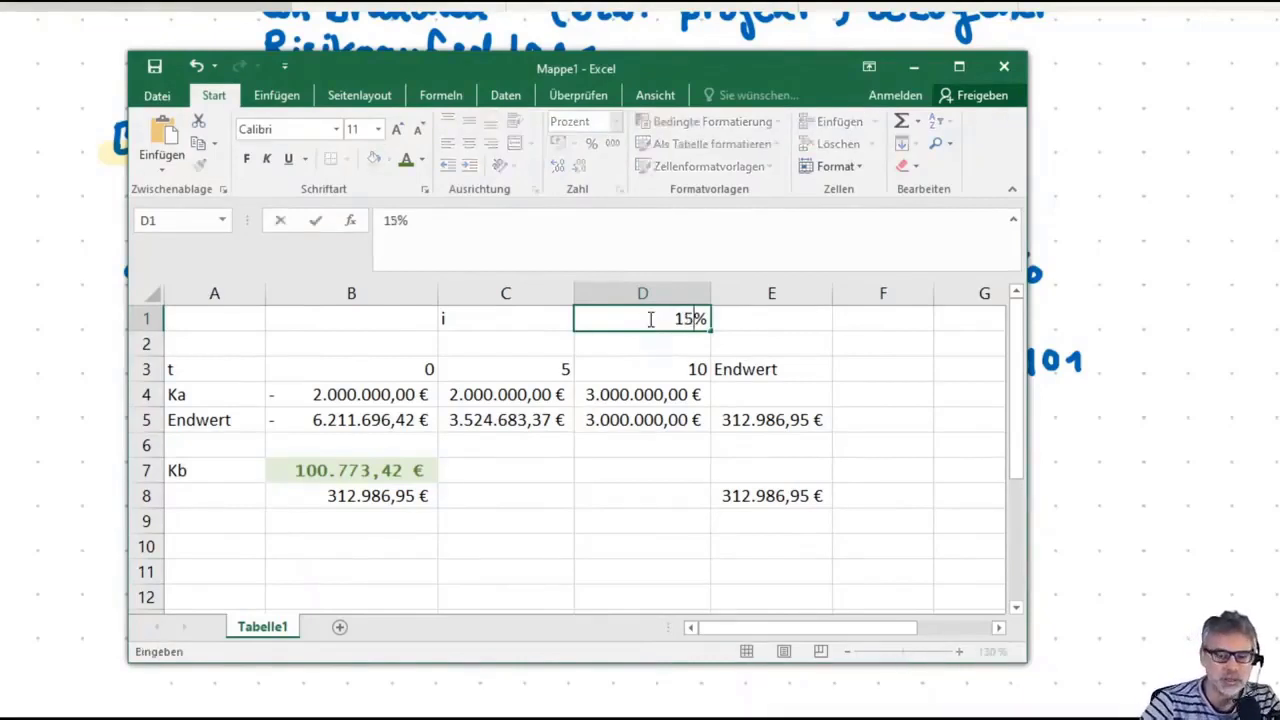
key(Return)
click(671, 320)
text(12)
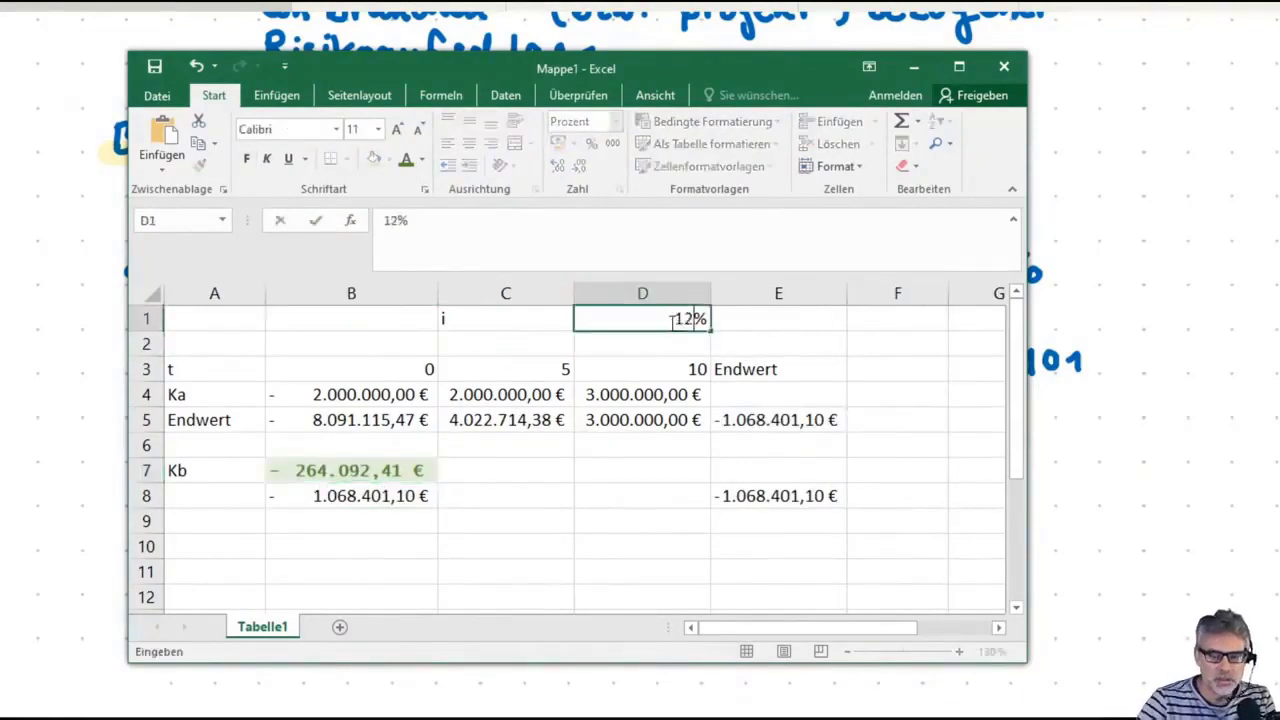
key(Return)
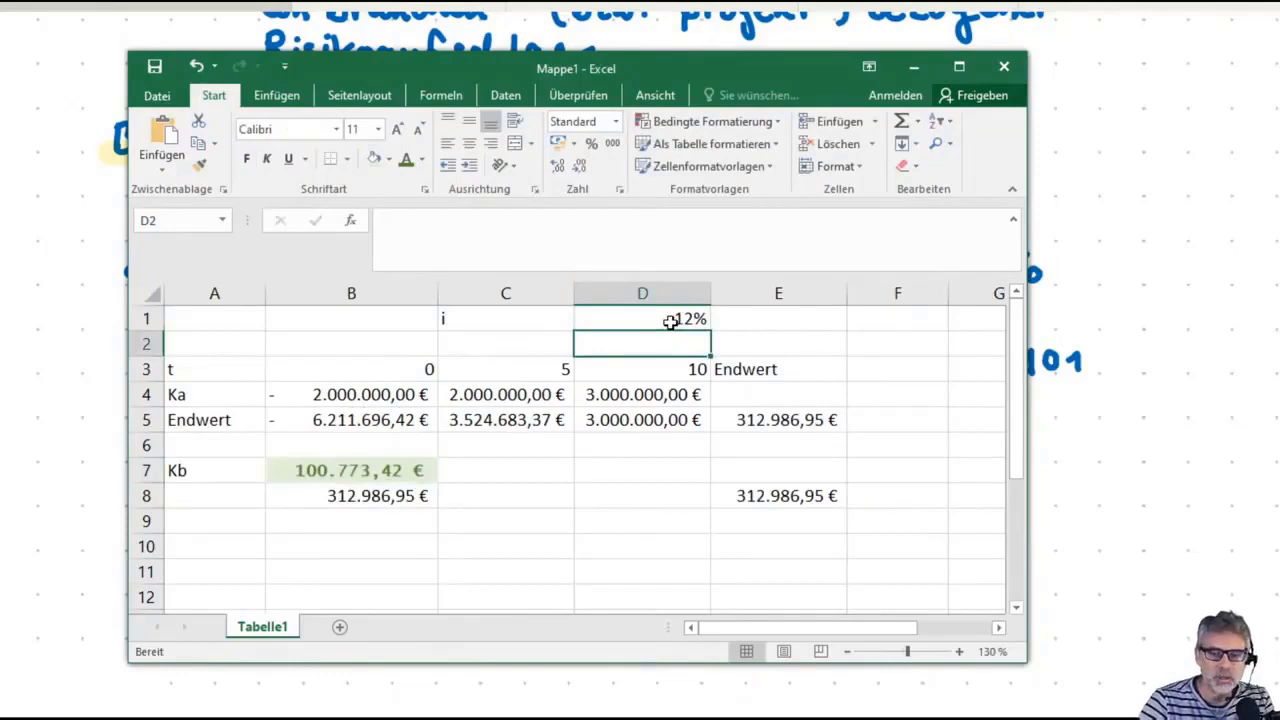
click(671, 320)
text(15)
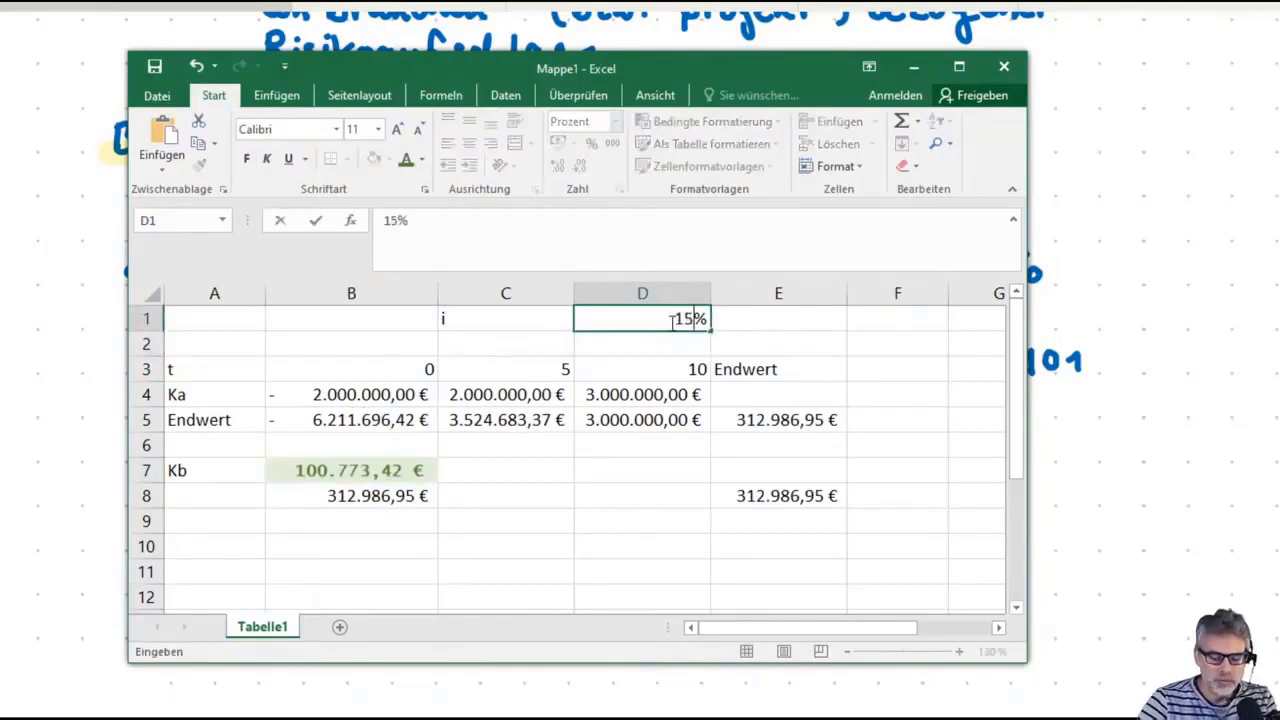
key(Return)
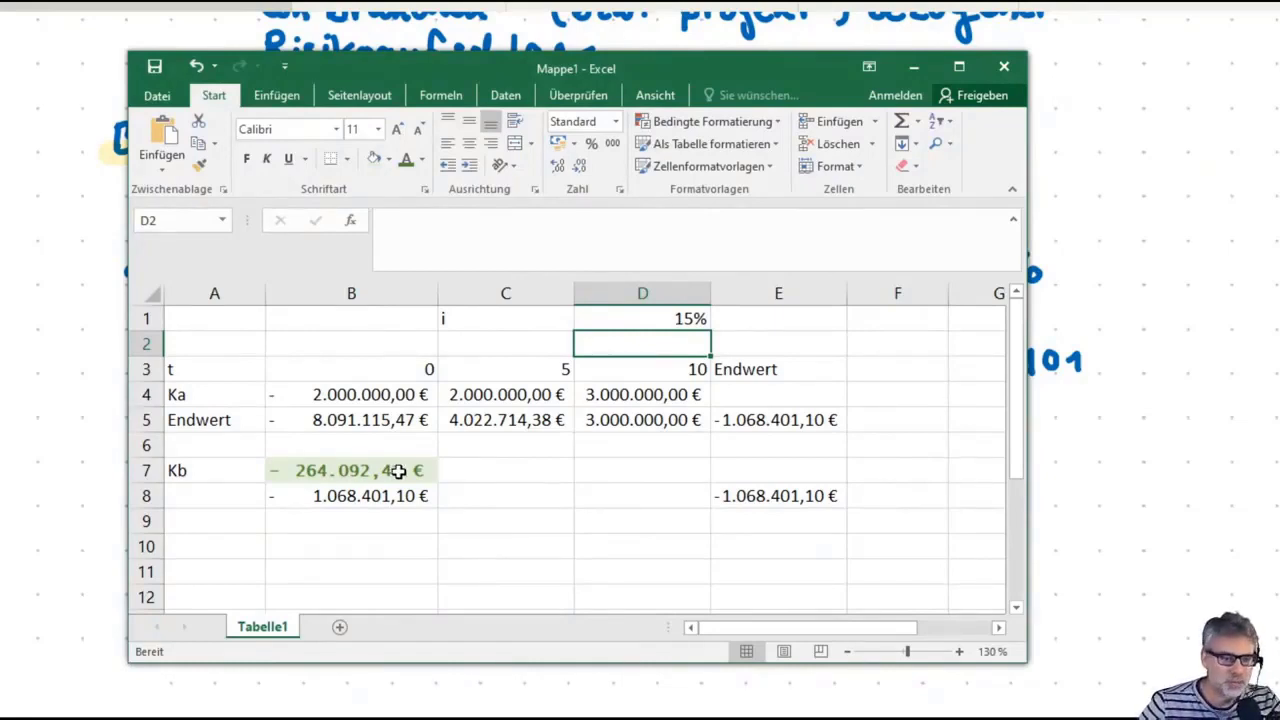
Step: Switch the interest rate in D1 back to 12% and return it to 15%
click(626, 321)
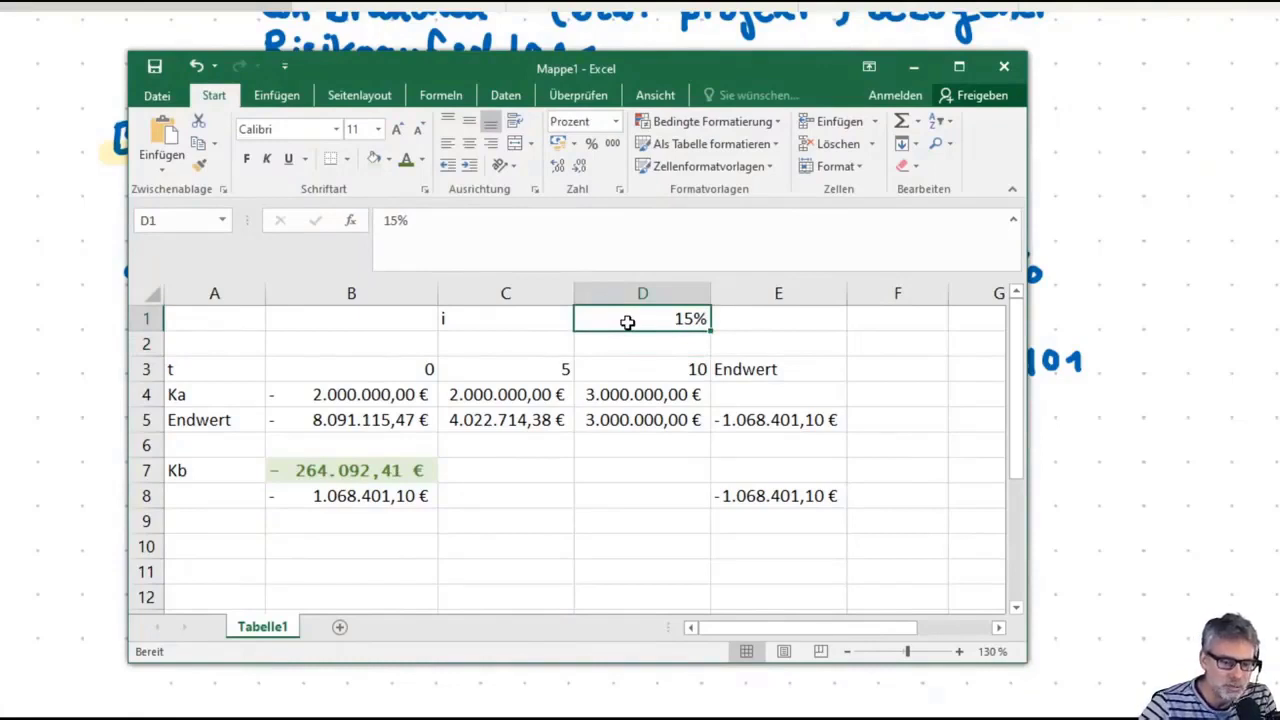
text(12)
key(Return)
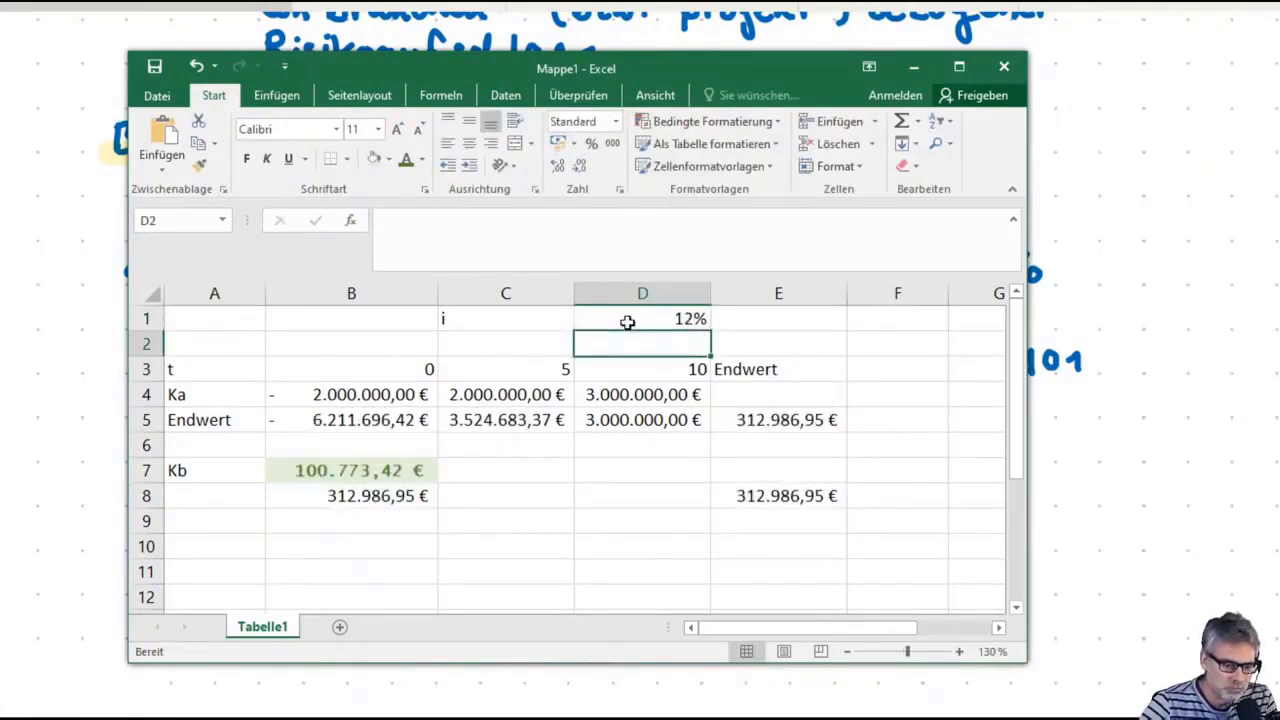
click(626, 321)
text(15)
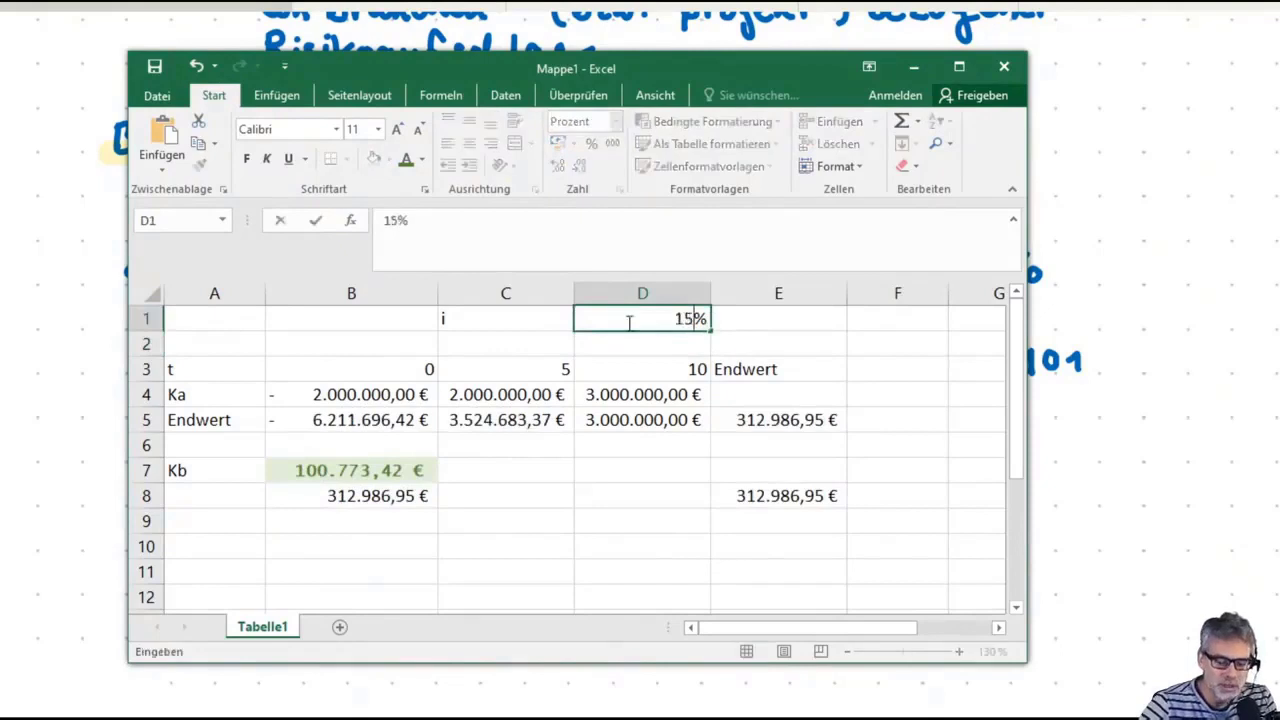
key(Return)
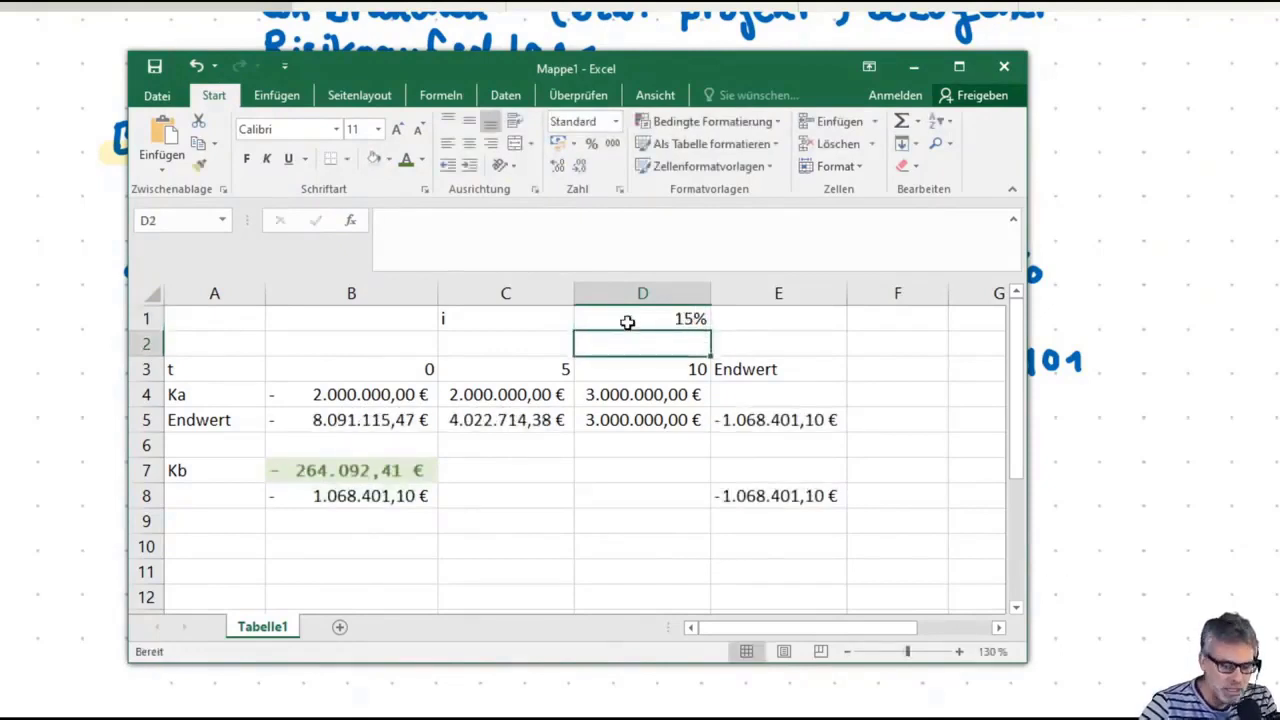
Step: Try interest rates of 13% and 12,5% in D1 to bring the Kb amount closer to zero
click(627, 322)
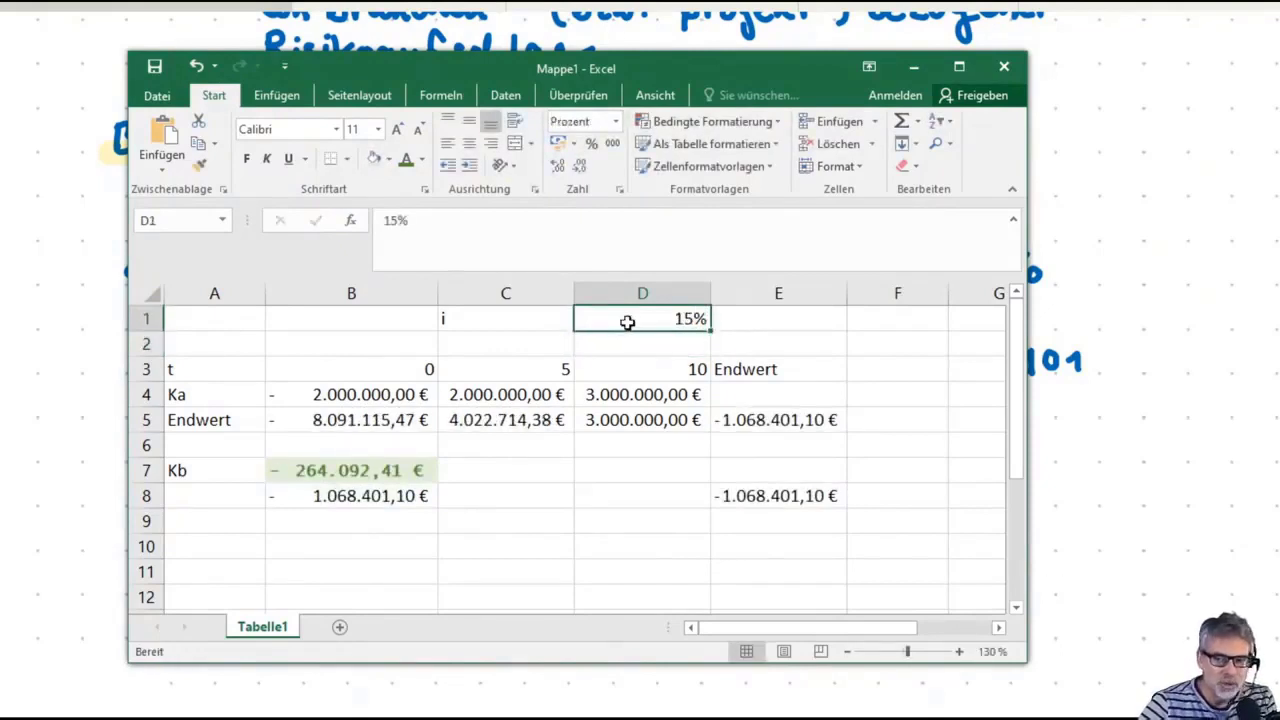
text(13)
key(Return)
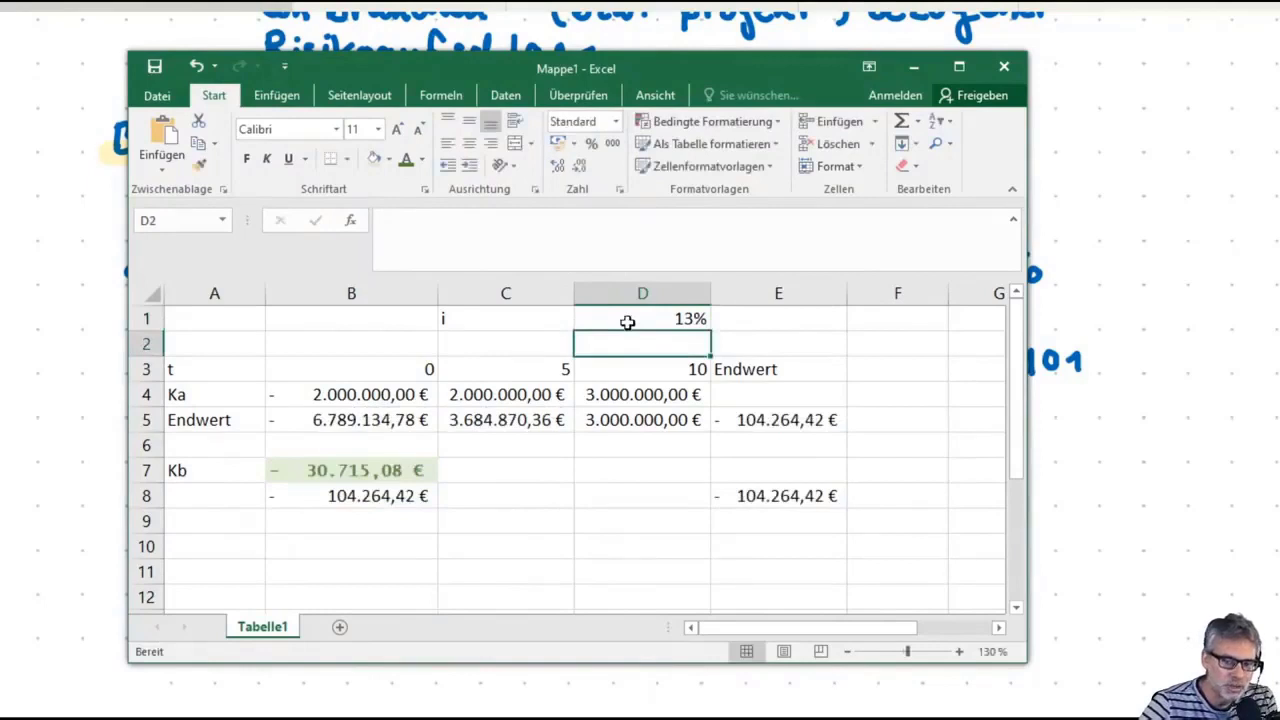
click(627, 322)
text(2,5)
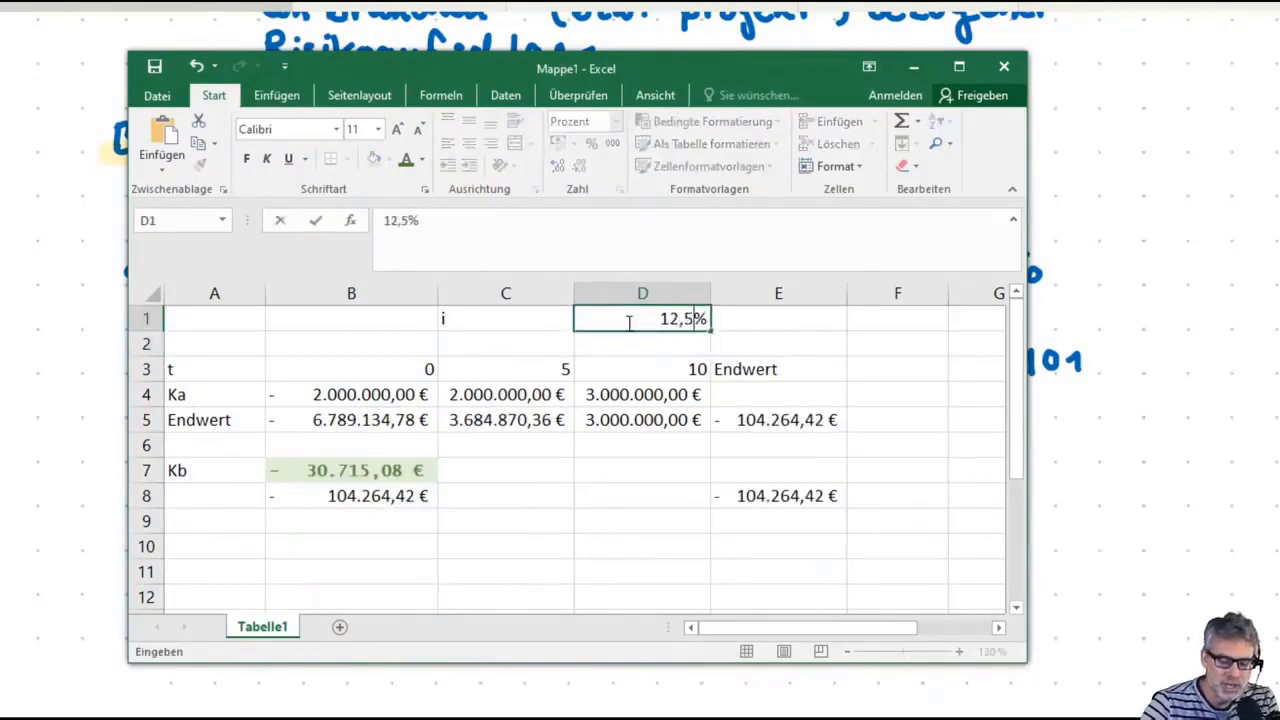
key(Return)
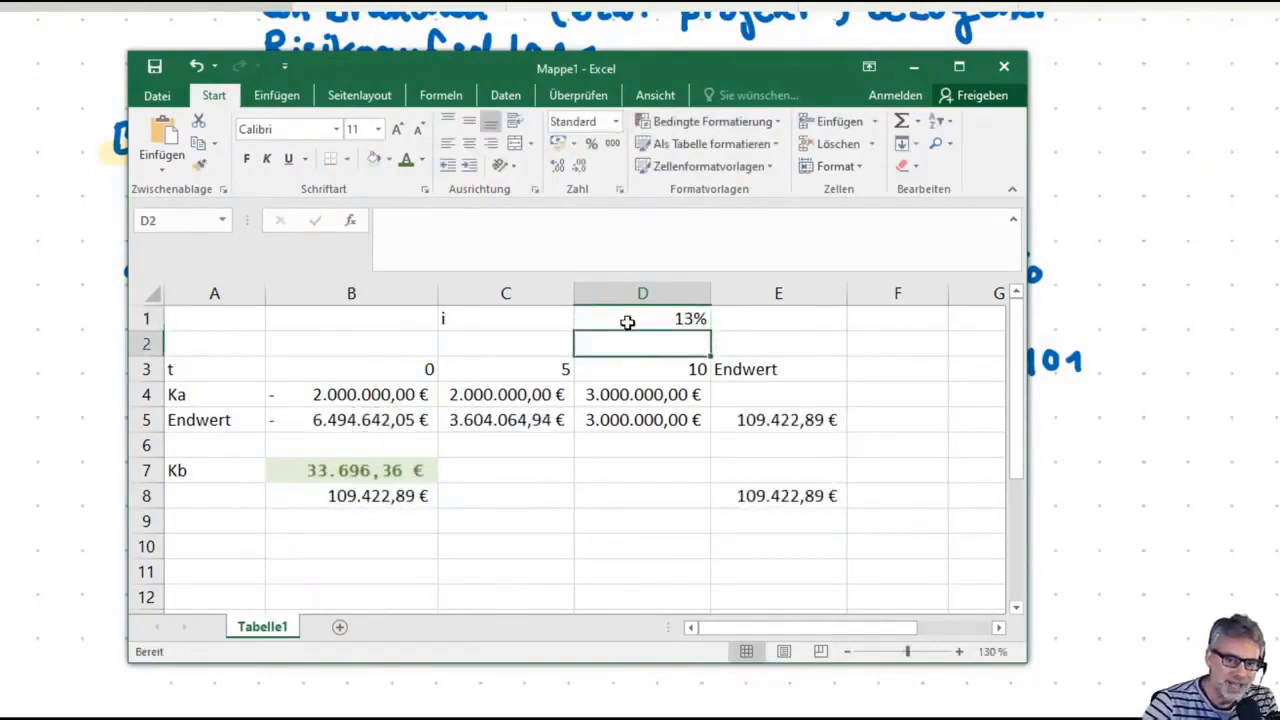
Step: Show the interest rate in D1 with three decimal places and set it to 12,75%
click(627, 322)
click(557, 165)
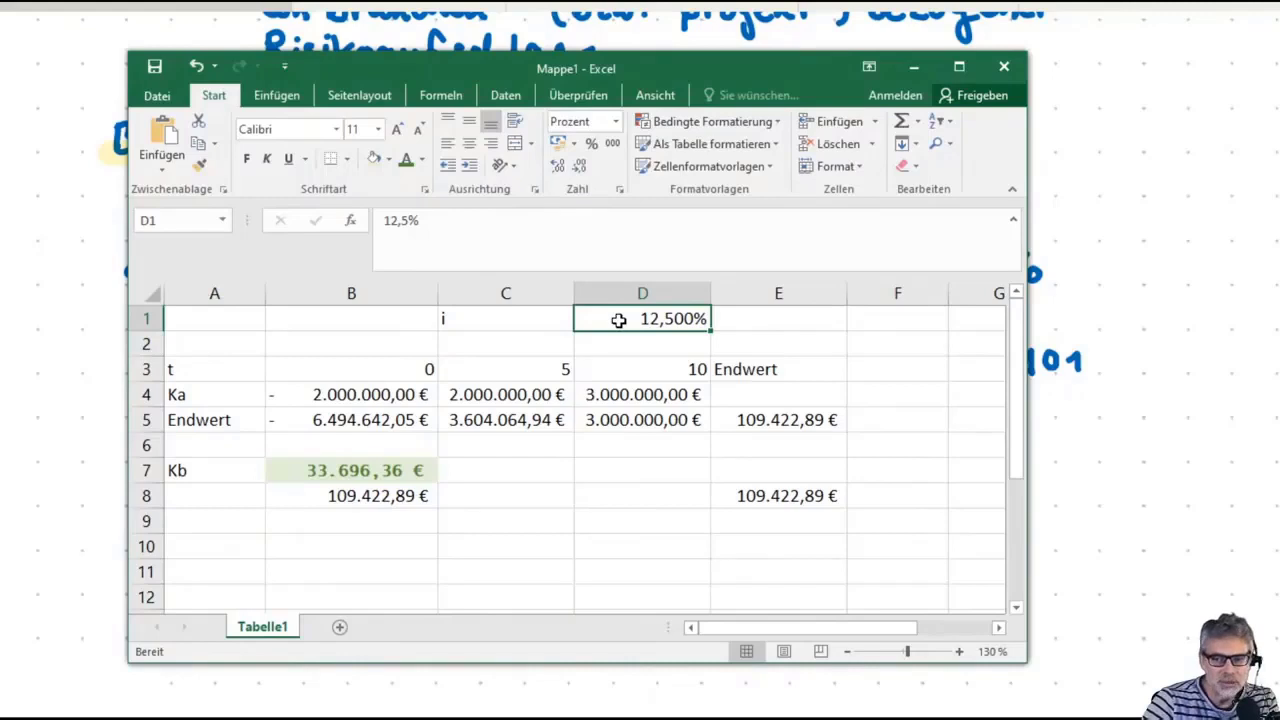
text(12,75)
key(Return)
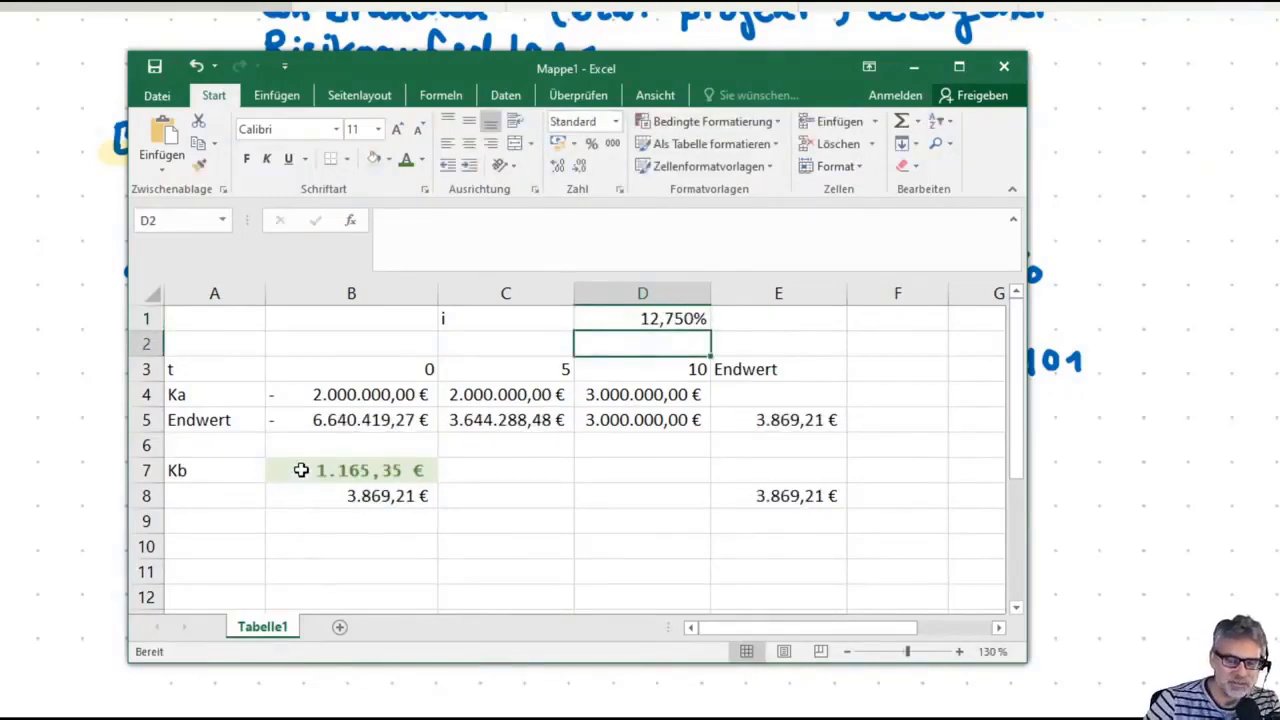
Step: Refine the interest rate in D1 to 12,76% and minimize the workbook to return to the handwritten notes
click(640, 319)
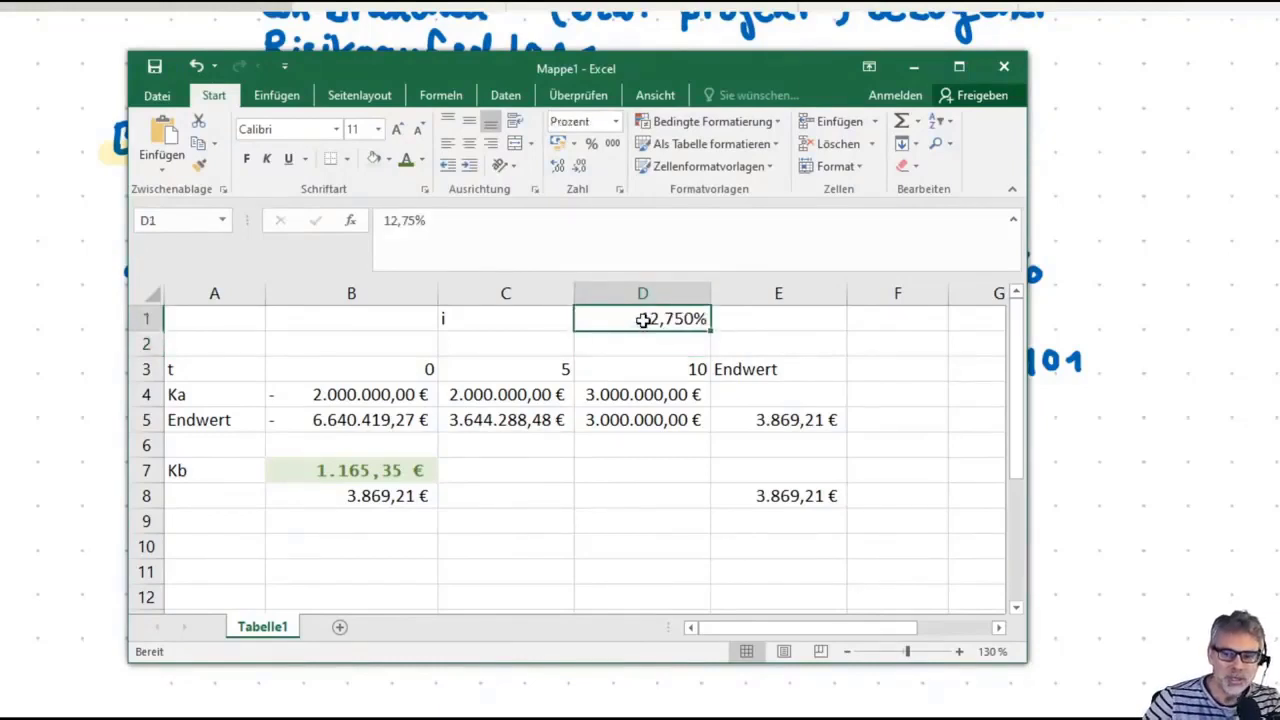
key(F2)
key(Left)
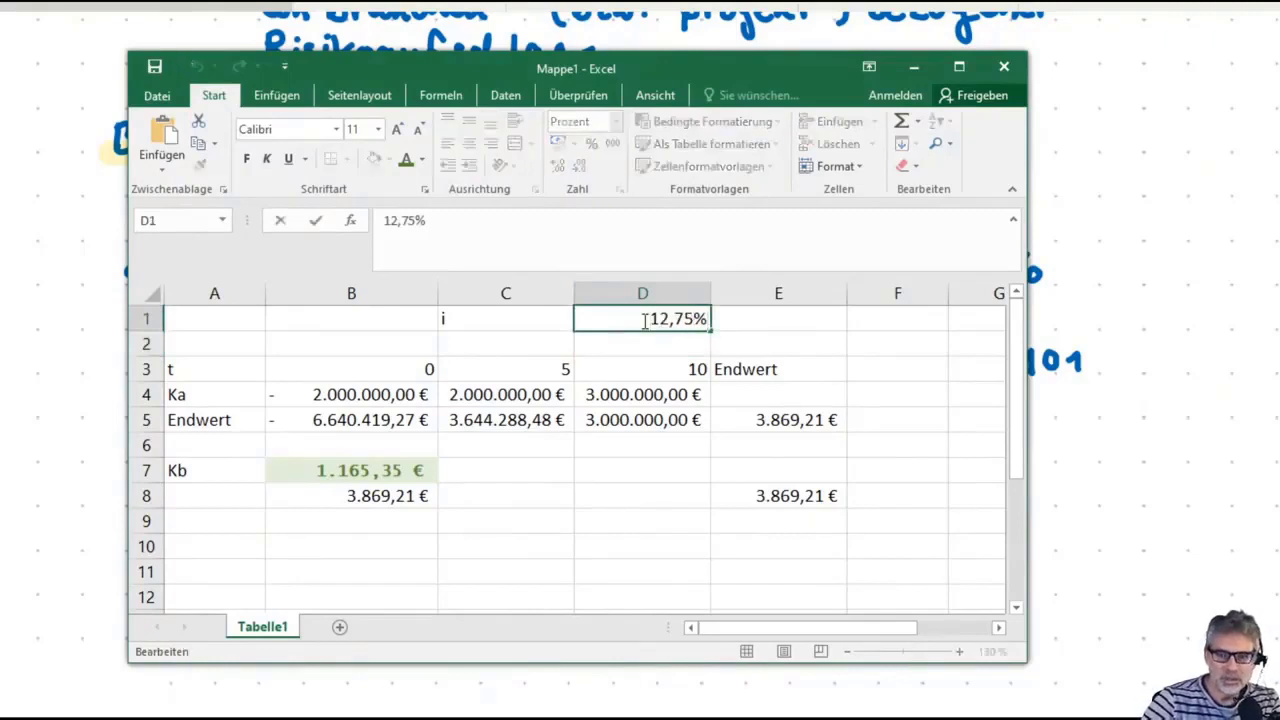
key(BackSpace)
text(7)
key(Return)
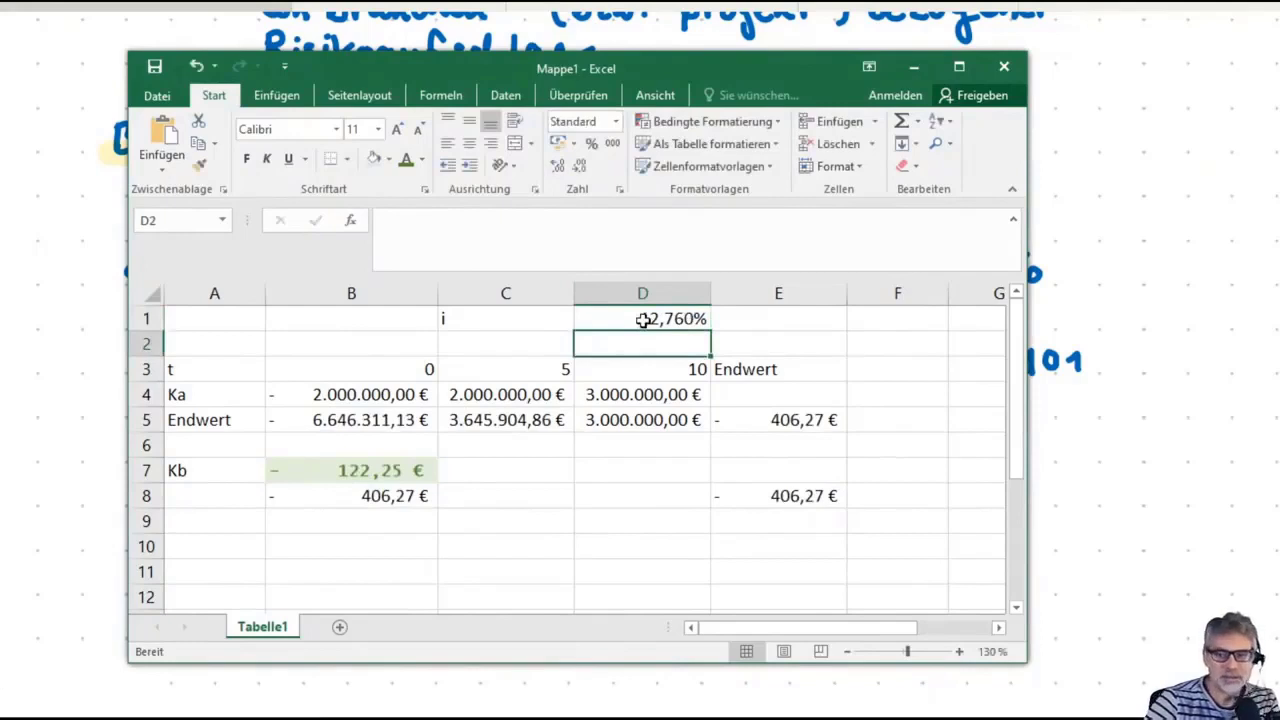
click(660, 318)
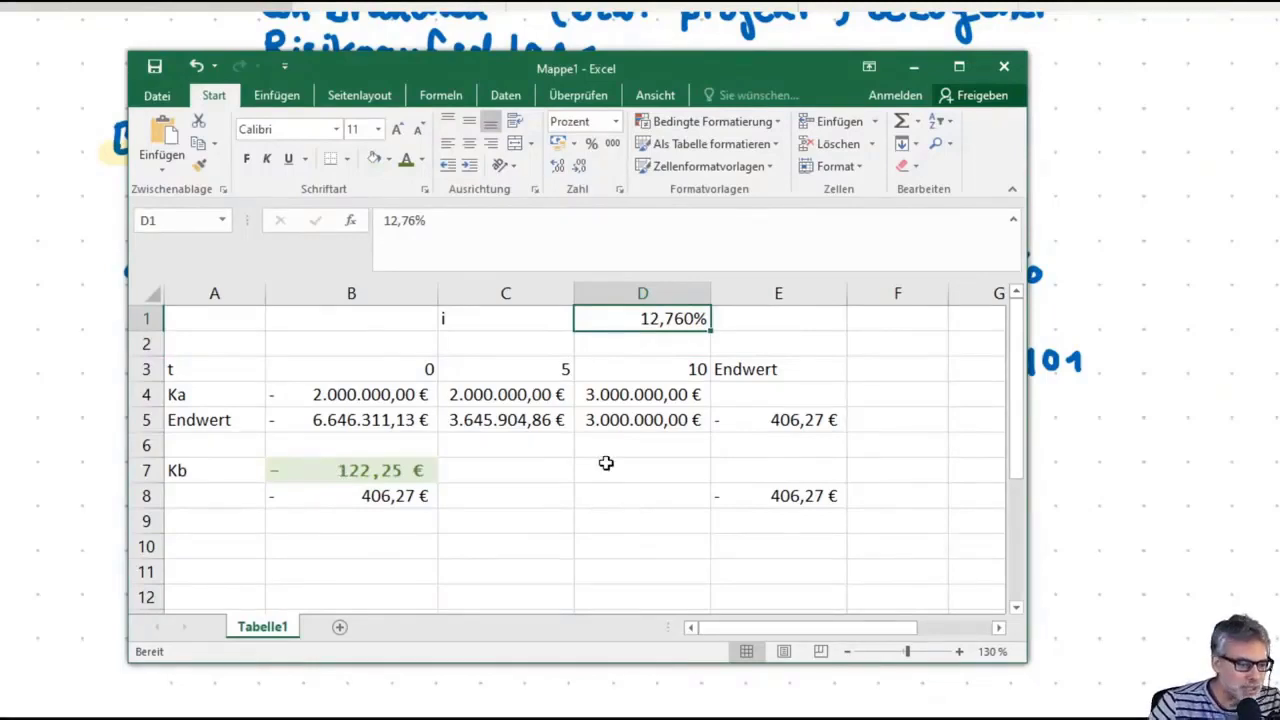
click(914, 66)
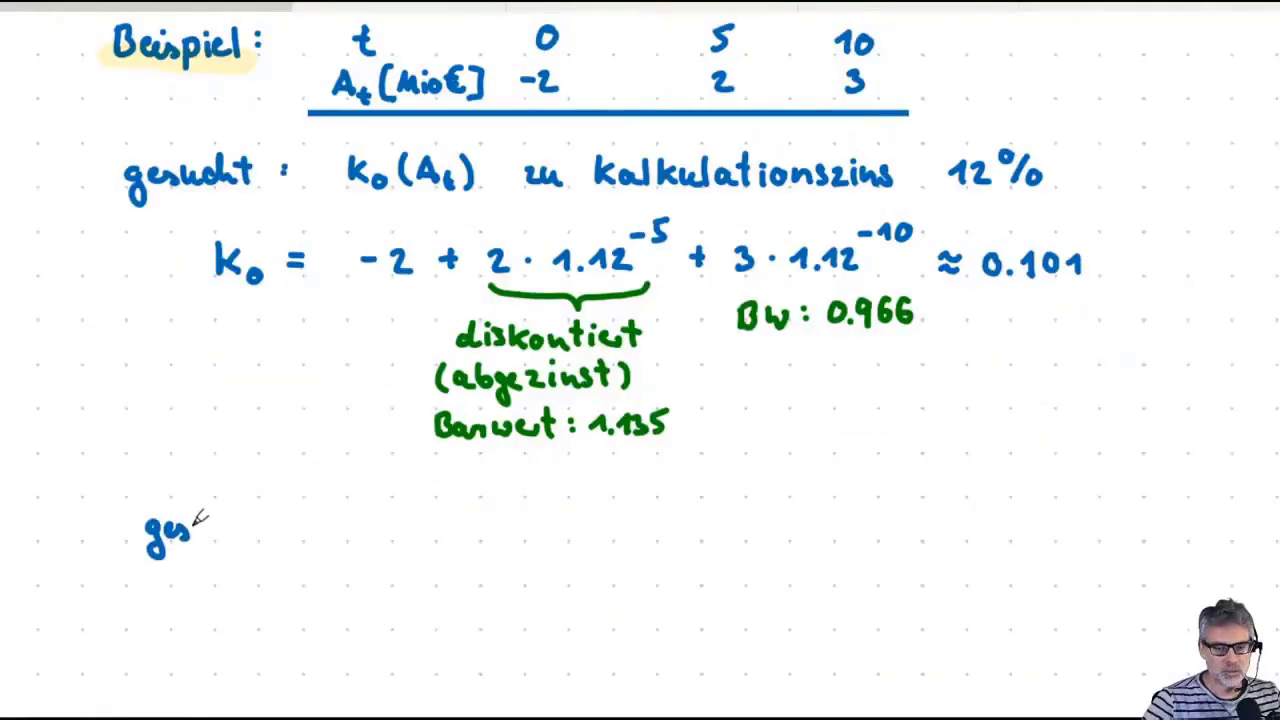